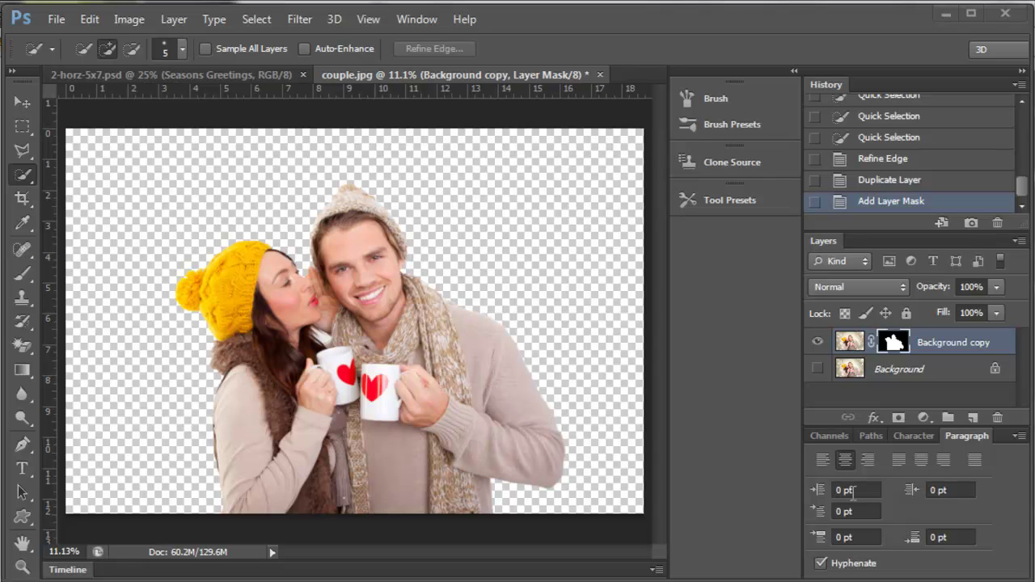
- Float couple.jpg in its own window and target the card's YOUR PHOTO HERE layer
left_click_drag(508, 69, 680, 102)
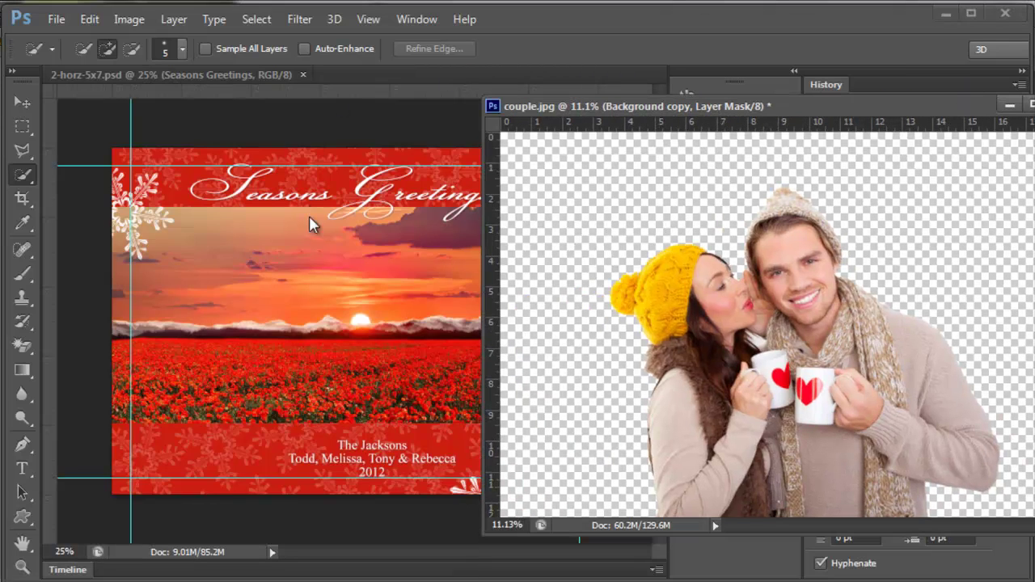
left_click_drag(948, 109, 397, 98)
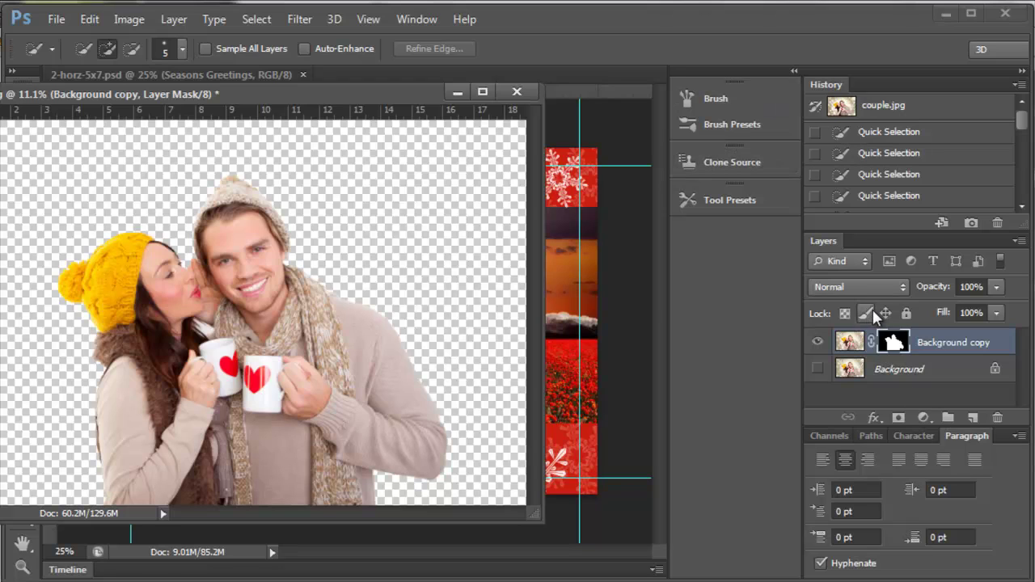
left_click(609, 227)
scroll(895, 381, "down", 10)
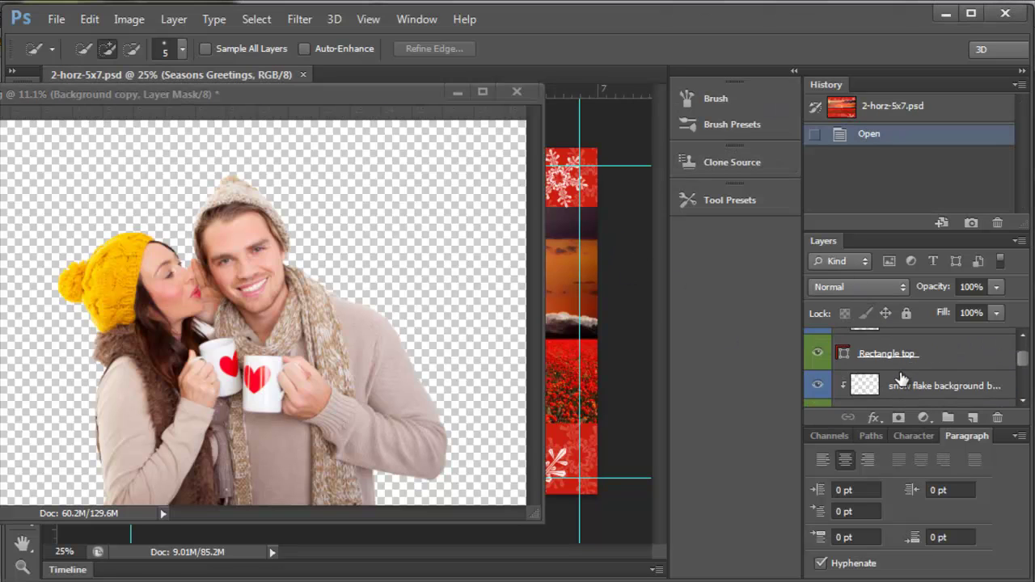
scroll(901, 376, "down", 3)
left_click(906, 357)
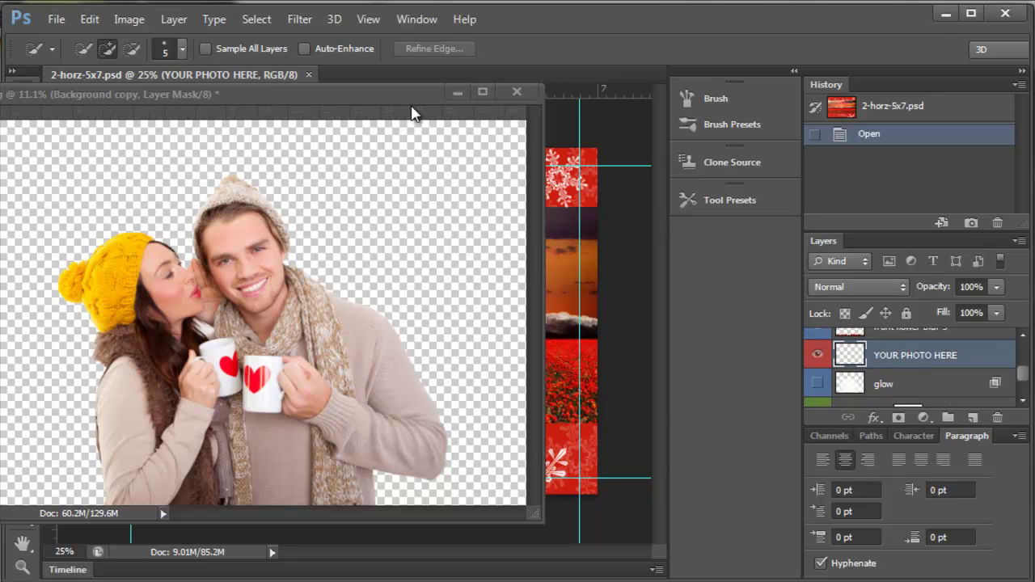
- Drag the cut-out couple onto the card, close couple.jpg, and duplicate the couple layer
left_click_drag(404, 91, 1034, 74)
left_click(21, 101)
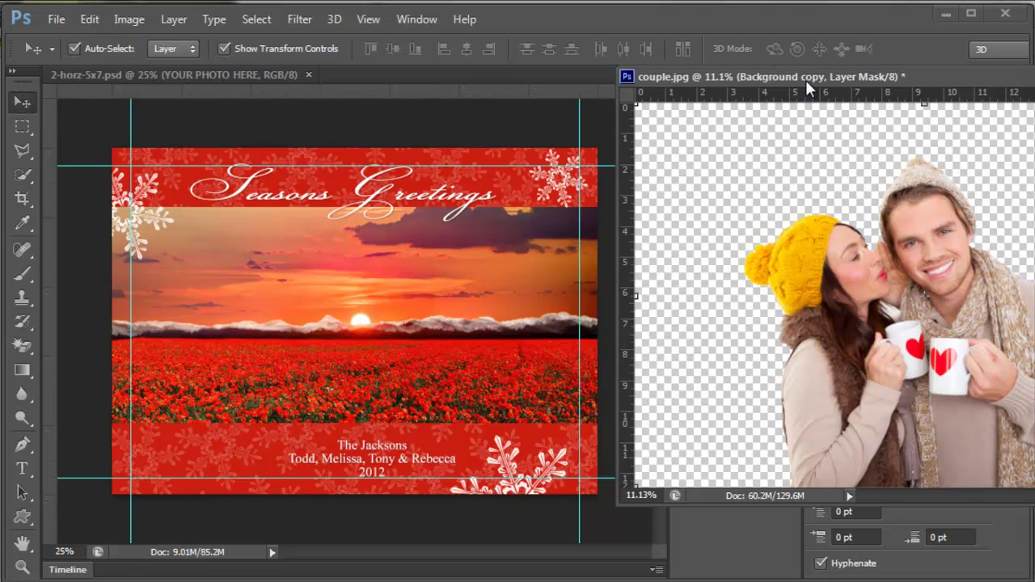
left_click_drag(805, 80, 697, 88)
left_click_drag(833, 246, 293, 324)
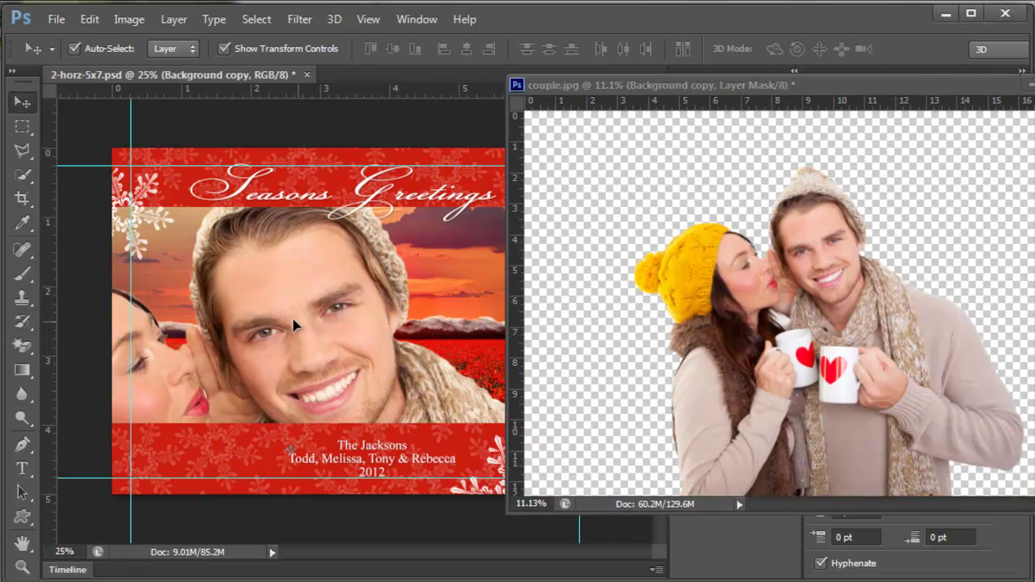
left_click(1030, 84)
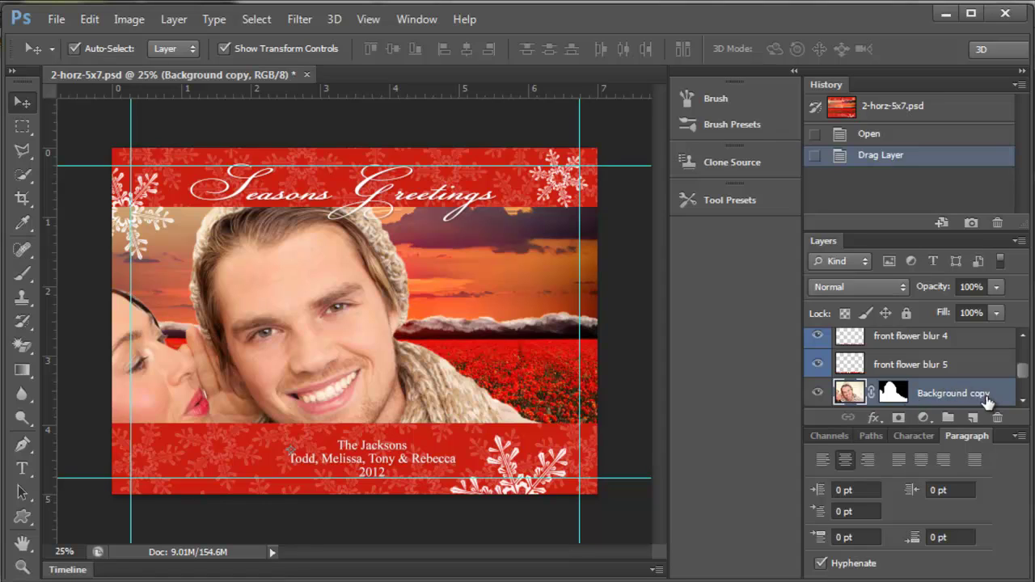
key("ctrl+j")
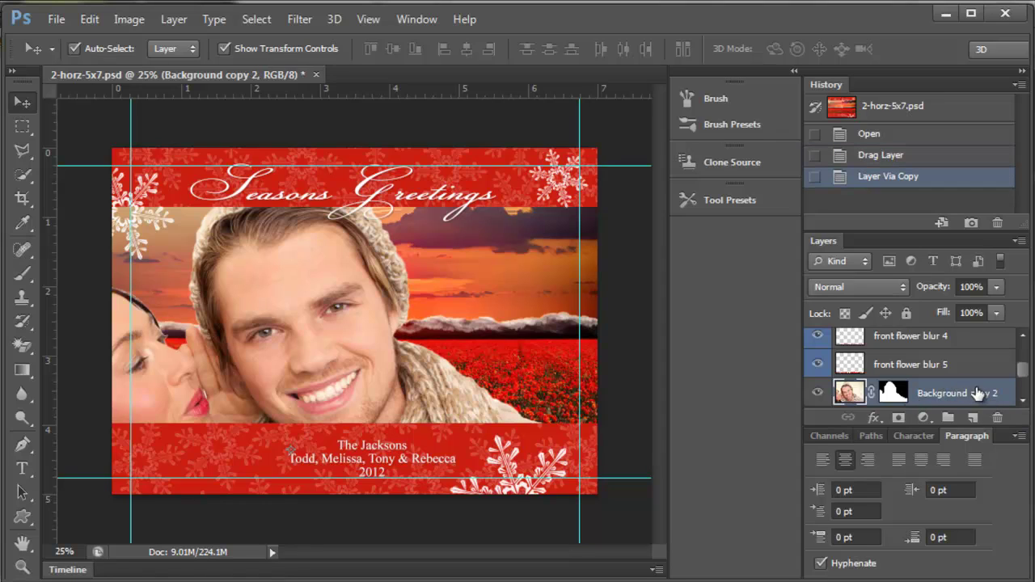
- Hide the original Background copy layer and fit the canvas on screen
left_click(818, 390)
left_click(368, 19)
left_click(411, 188)
- Free-transform the couple smaller and nudge it into place between the guides
left_click_drag(92, 429, 296, 393)
left_click_drag(571, 209, 478, 269)
left_click_drag(392, 317, 359, 310)
key("shift+Down")
key("Down")
key("shift+Right")
key("Right")
key("Return")
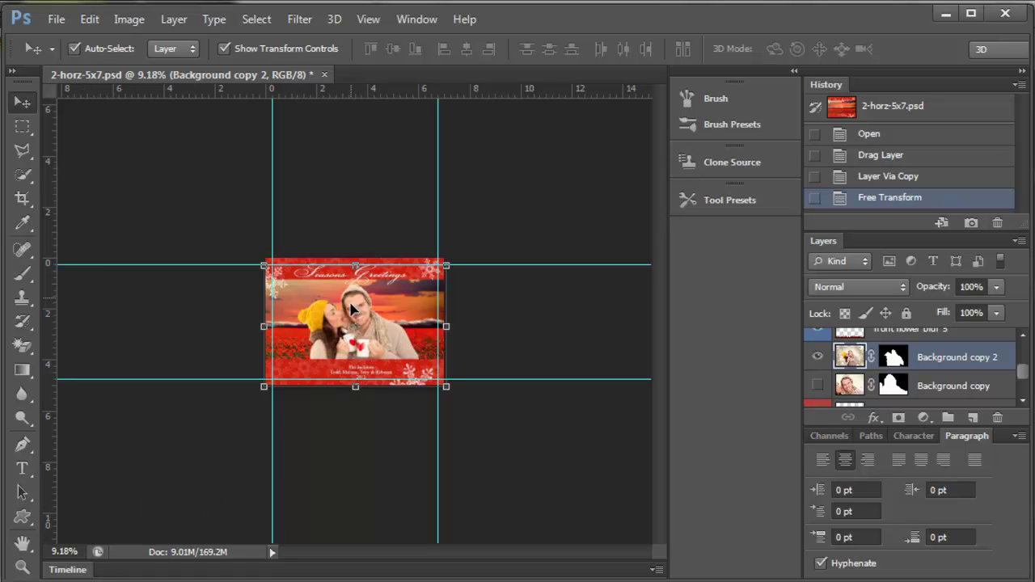
- Fit the card in the window and set the zoom to 25%
left_click(366, 18)
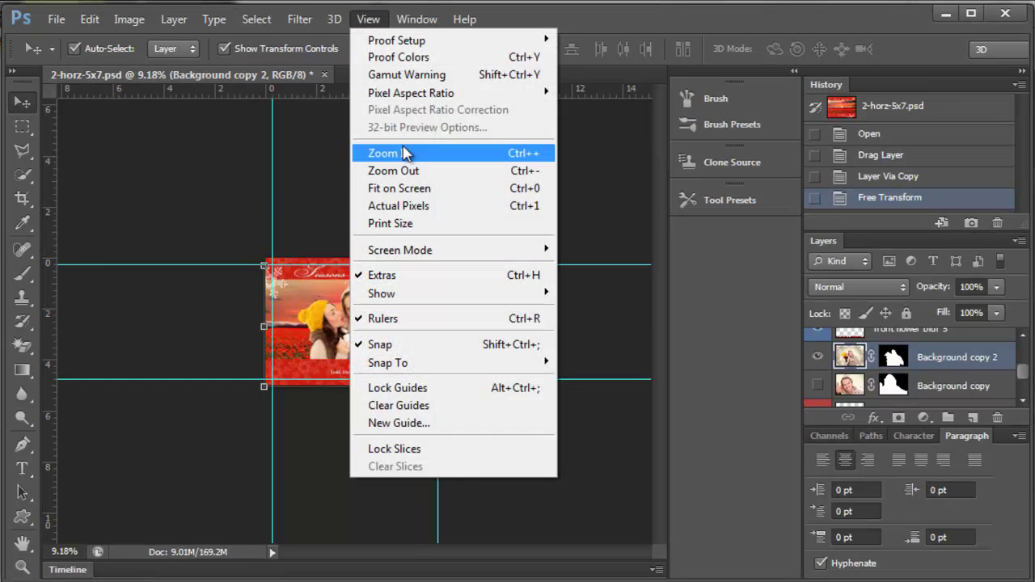
left_click(387, 187)
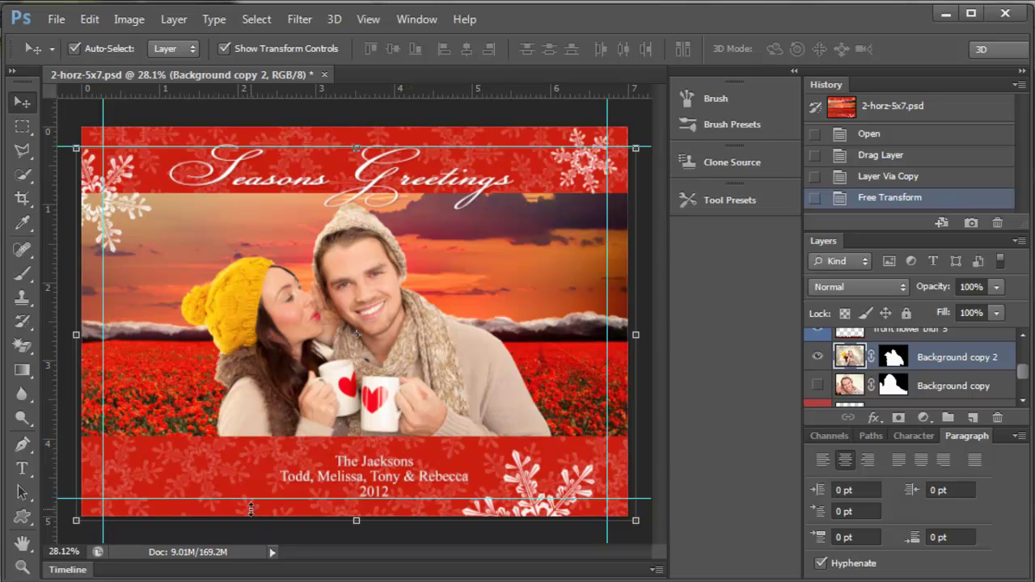
left_click(85, 552)
type("25")
key("Return")
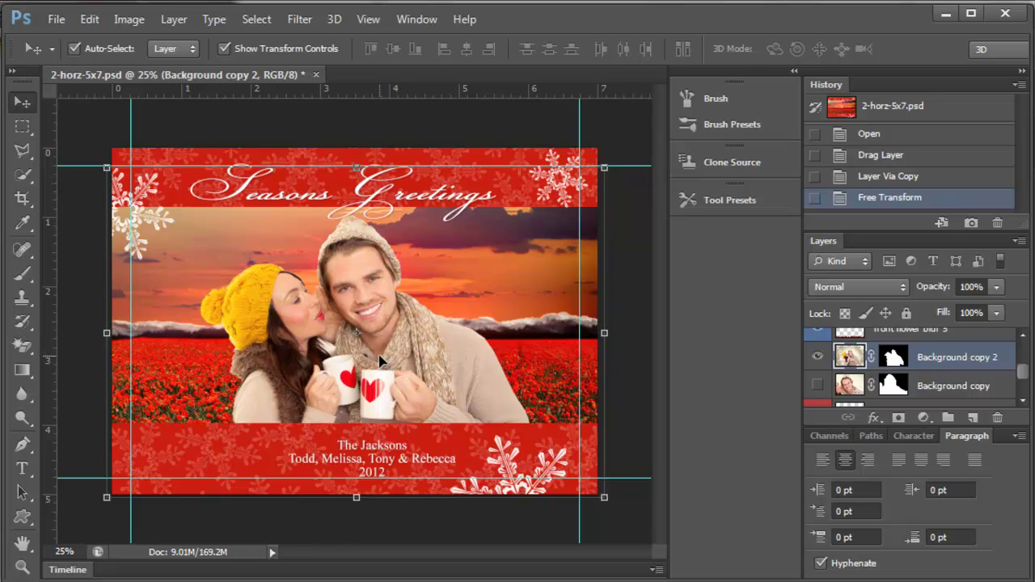
- Show the Background copy 2 layer mask alone and zoom its edges to 100%
left_click(893, 359)
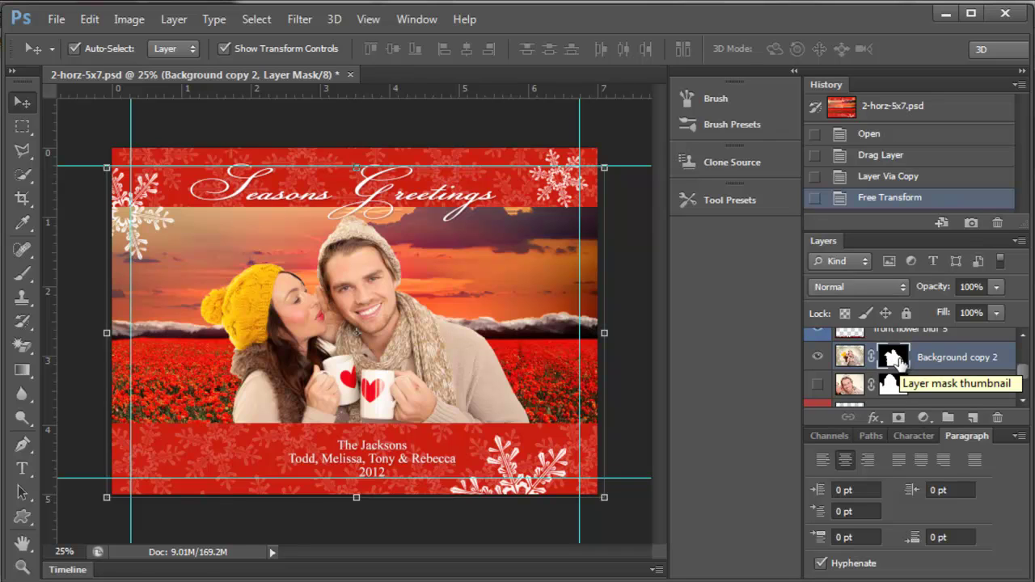
left_click(899, 361, "alt")
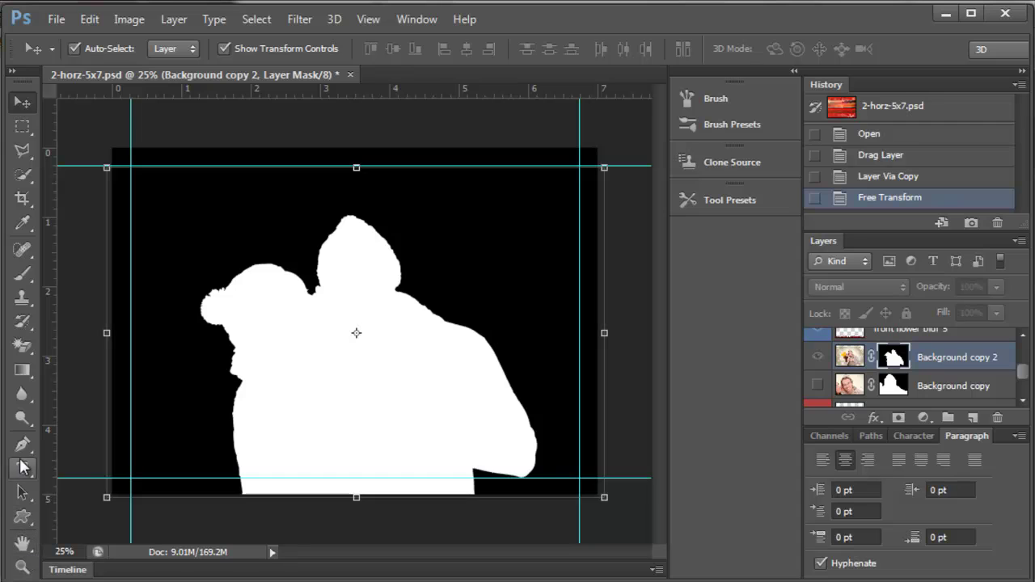
left_click(22, 569)
left_click(283, 322)
left_click(288, 310)
left_click(289, 311)
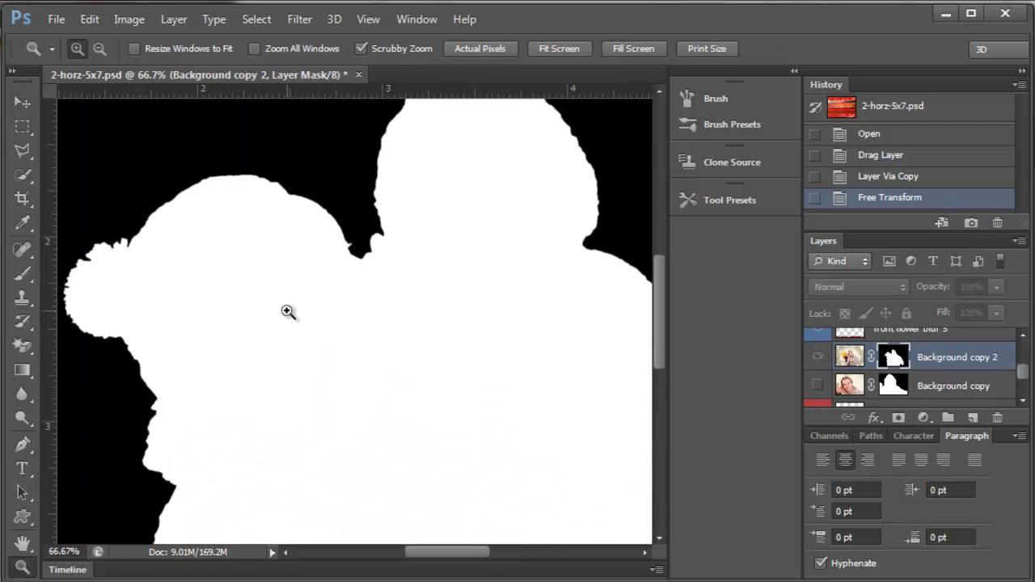
left_click(295, 311)
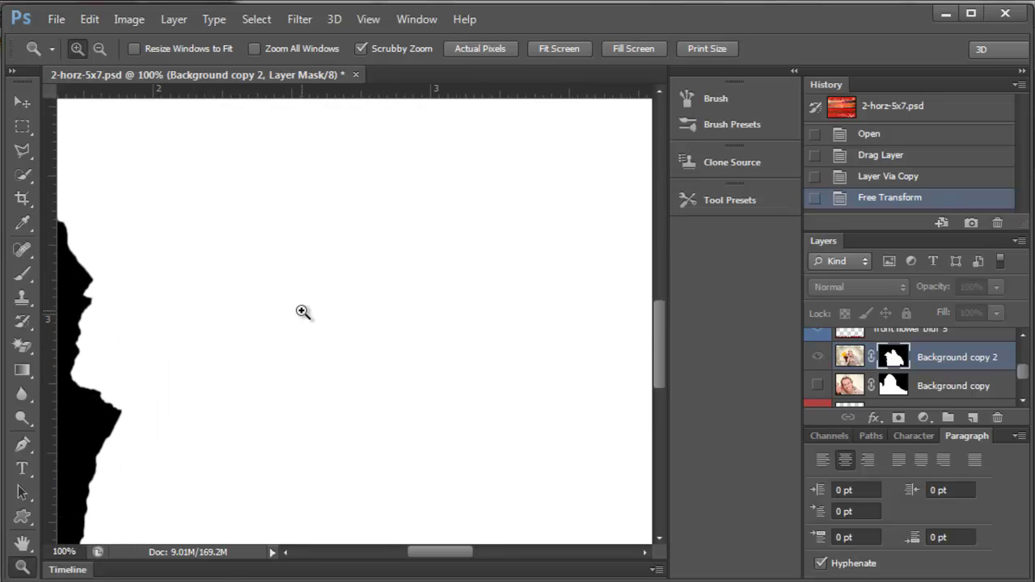
- Scroll around the mask to inspect the couple's black-and-white edges
scroll(302, 311, "down", 3)
scroll(302, 312, "up", 5)
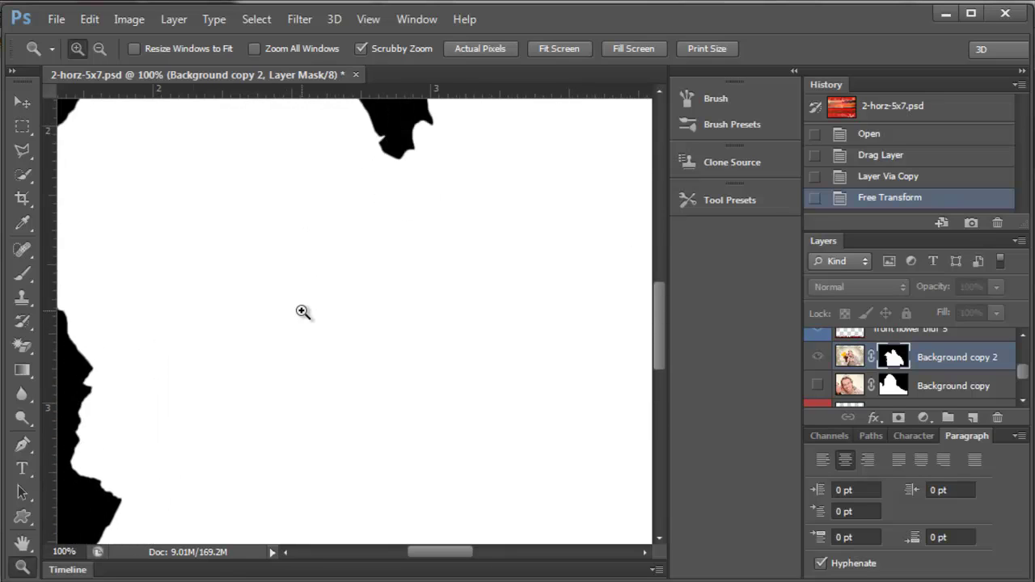
scroll(302, 311, "up", 8)
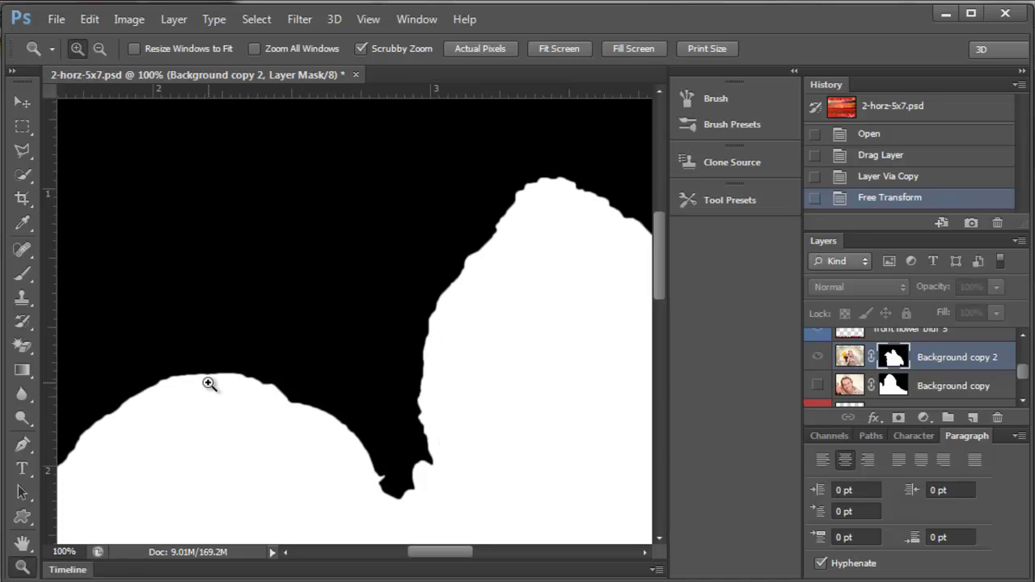
scroll(425, 366, "down", 15)
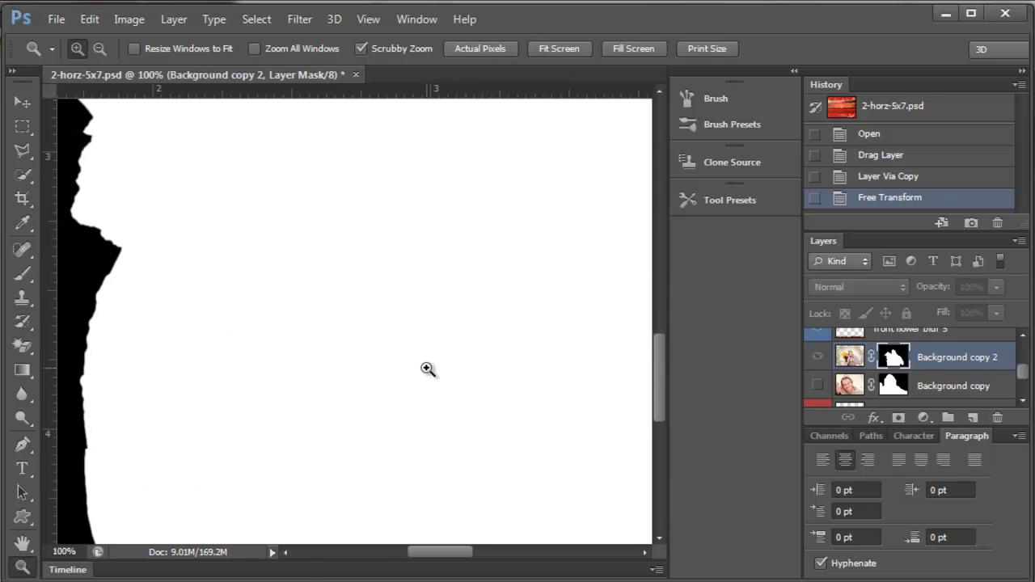
scroll(427, 369, "down", 8)
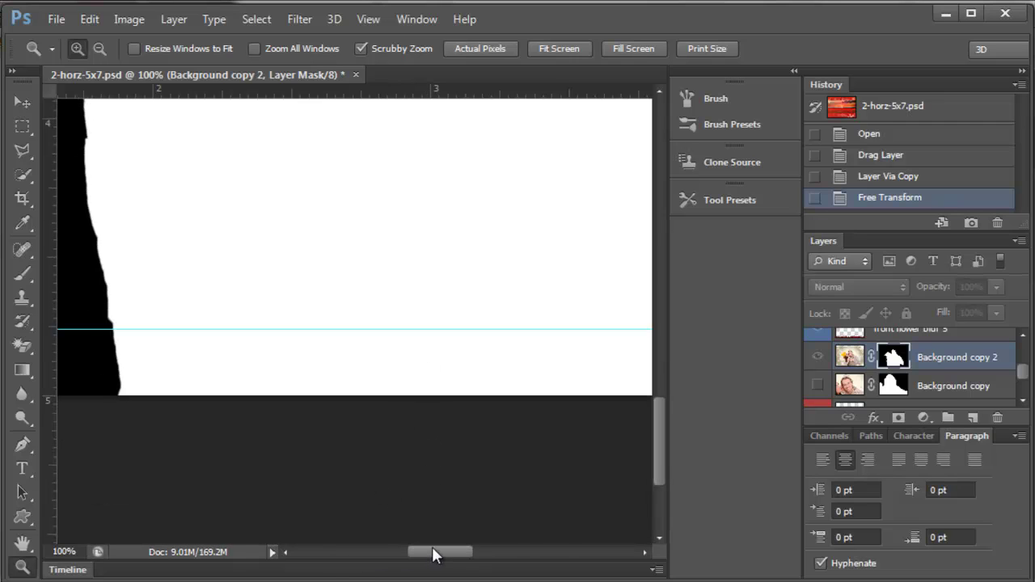
left_click_drag(435, 546, 531, 547)
scroll(526, 504, "up", 8)
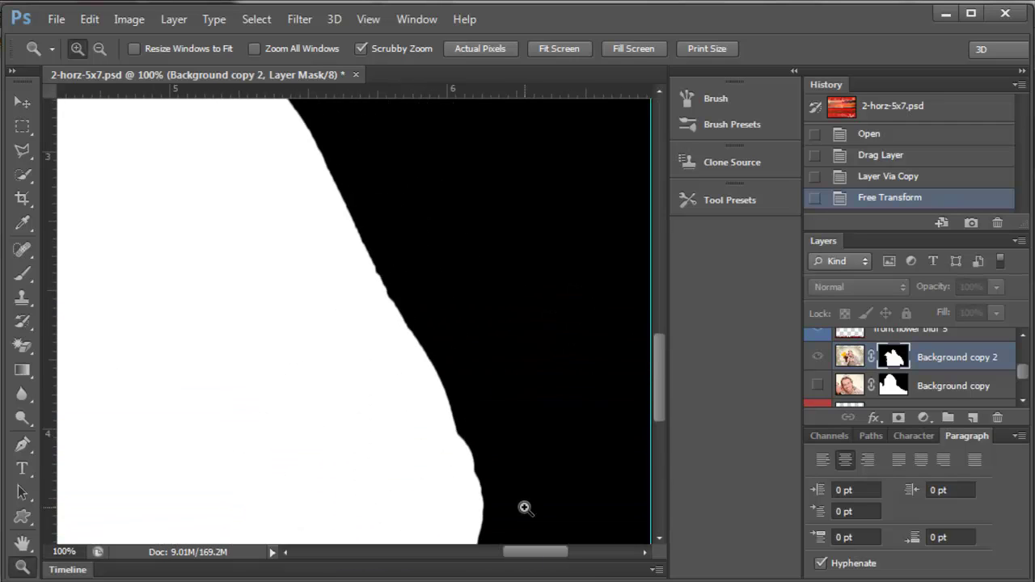
scroll(525, 507, "up", 2)
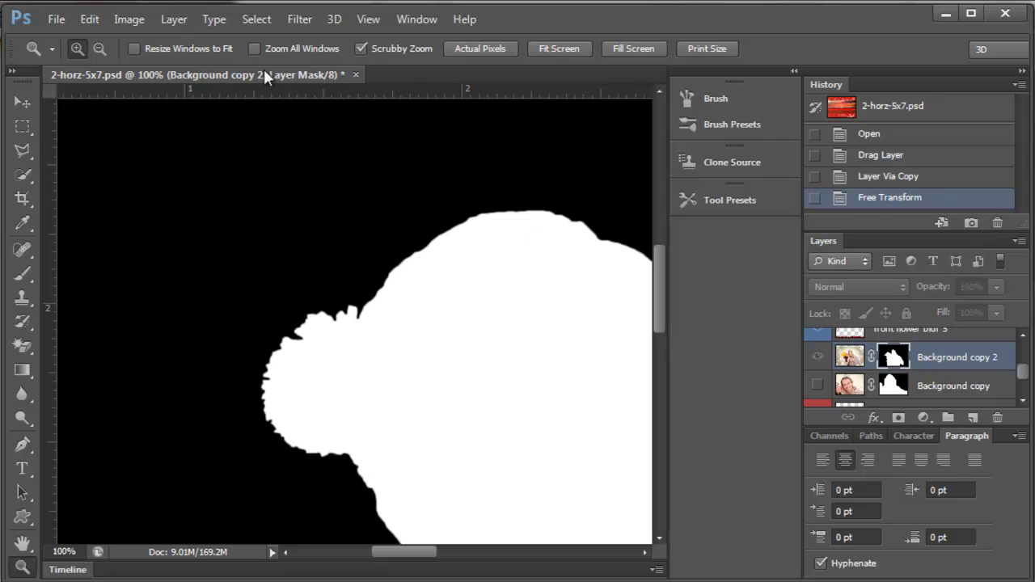
- Pick the standard Brush and try Overlay, Vivid Light and Linear Light blend modes
key("b")
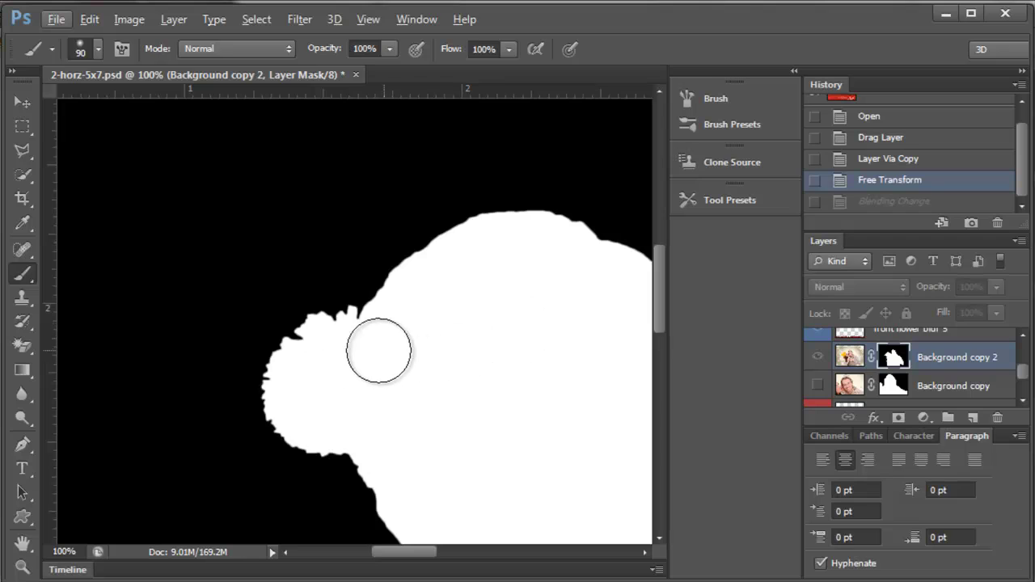
right_click(23, 275)
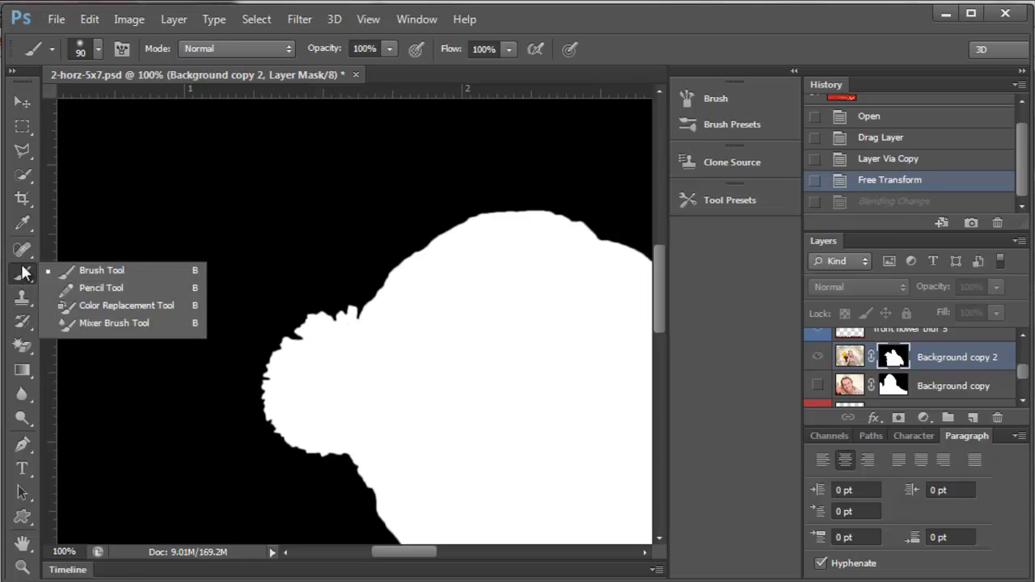
left_click(94, 274)
left_click(90, 50)
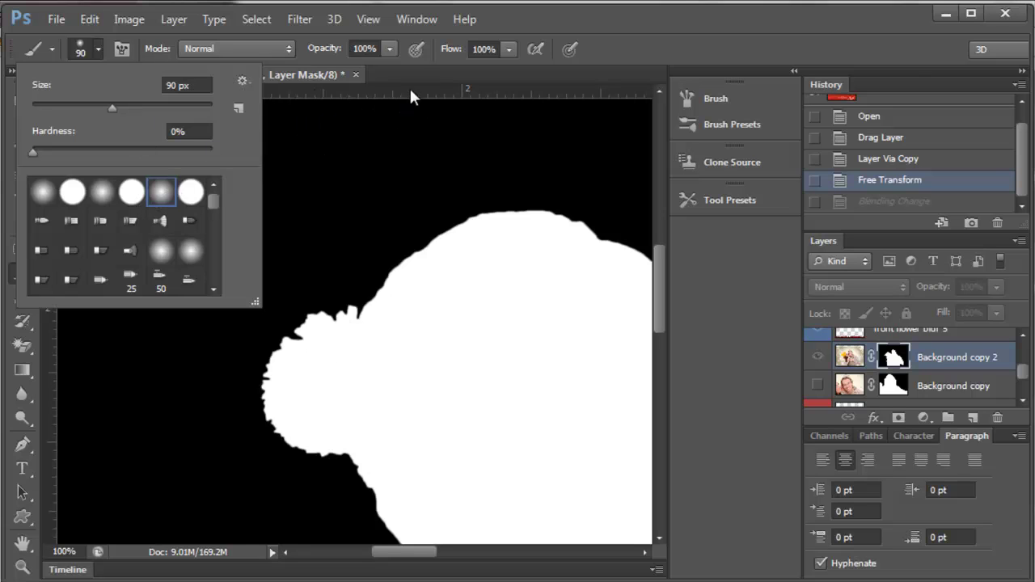
left_click(312, 324)
left_click(192, 51)
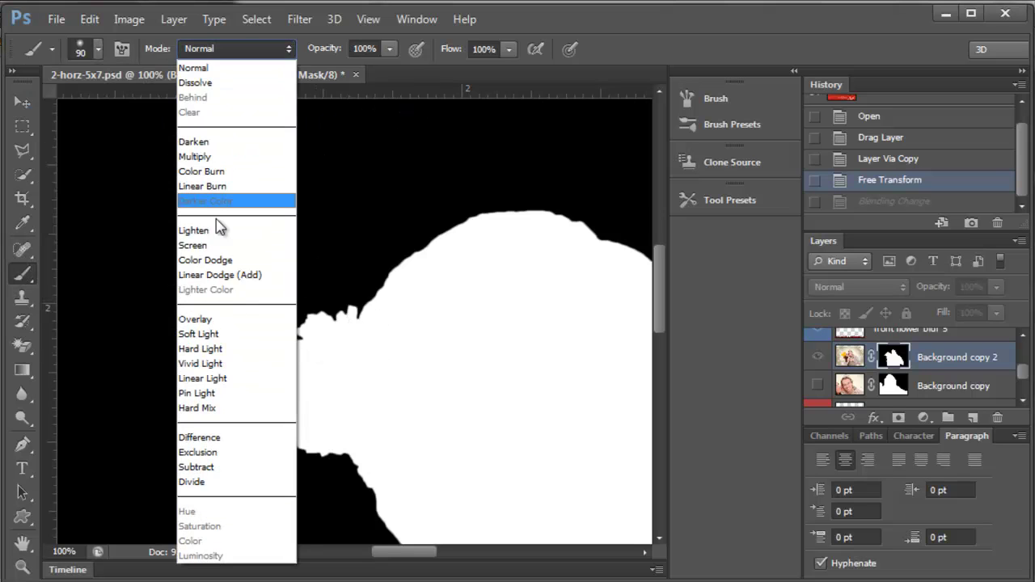
left_click(204, 315)
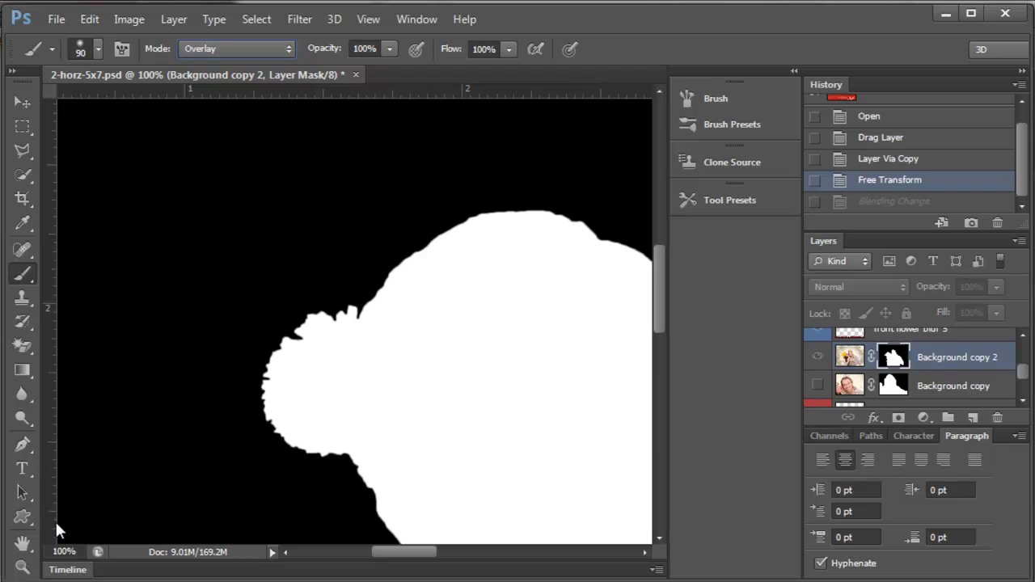
key("shift+plus")
key("shift+plus")
key("shift+plus")
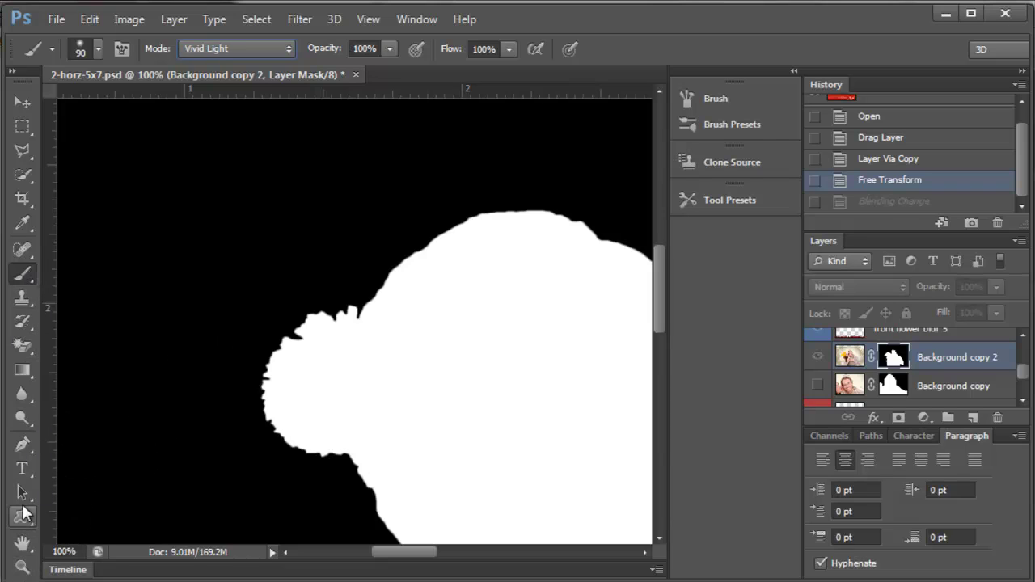
key("shift+plus")
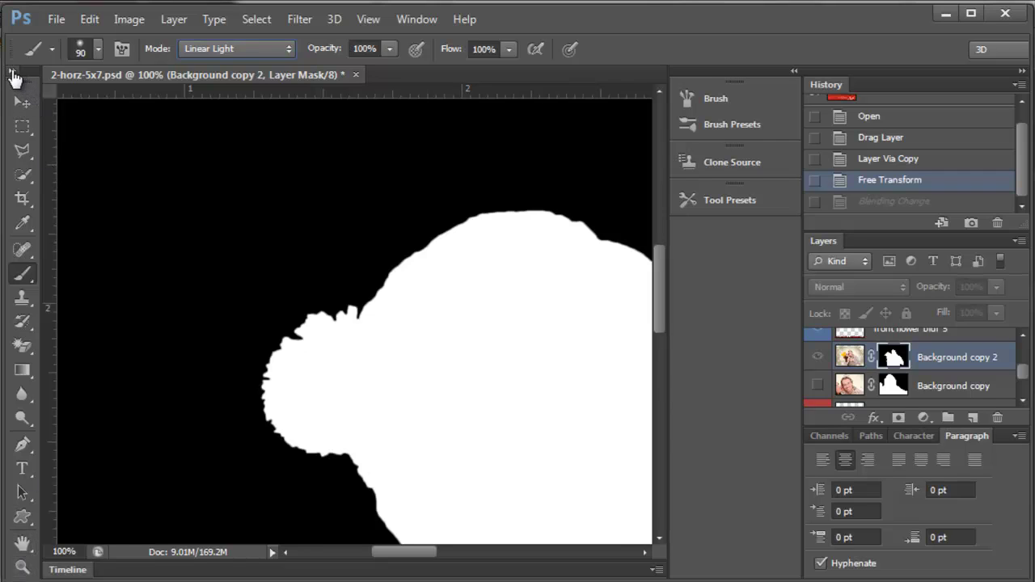
left_click(11, 72)
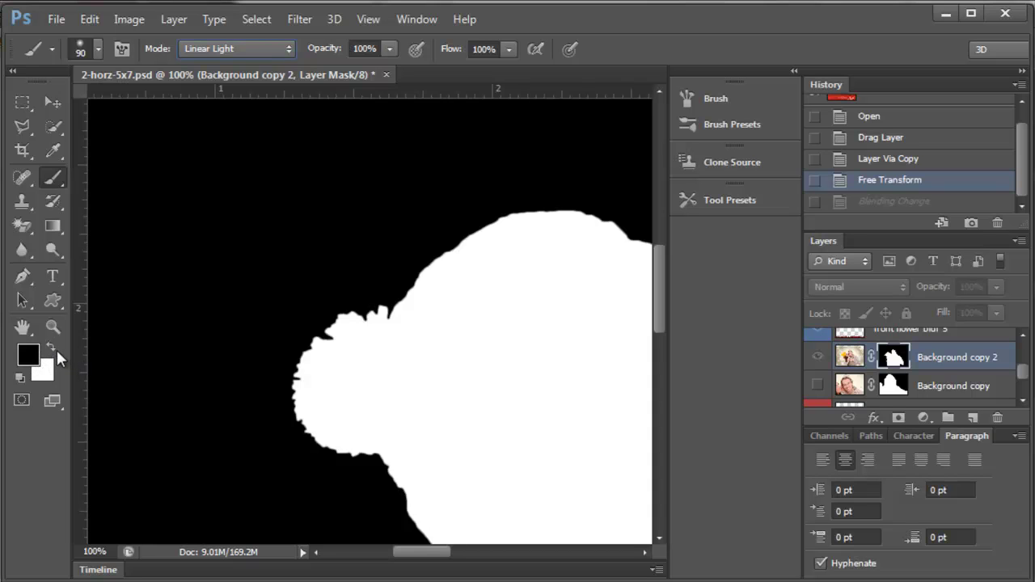
- Make white the painting colour, test a stroke on the mask, and undo it
left_click(29, 354)
left_click(292, 492)
left_click(51, 345)
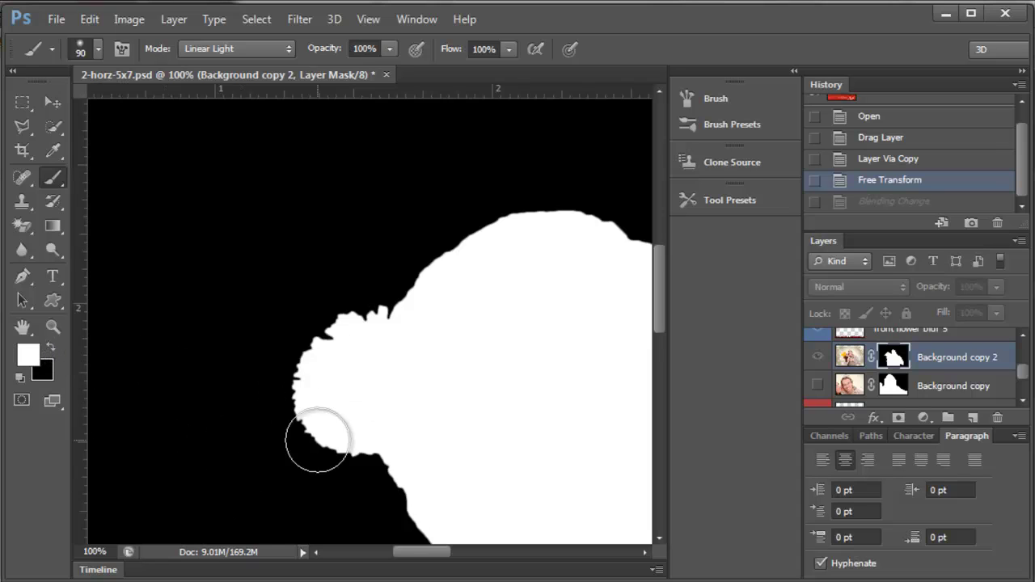
mouse_move(310, 359)
left_mouse_down()
mouse_move(319, 344)
mouse_move(317, 355)
mouse_move(339, 351)
left_mouse_up()
key("ctrl+z")
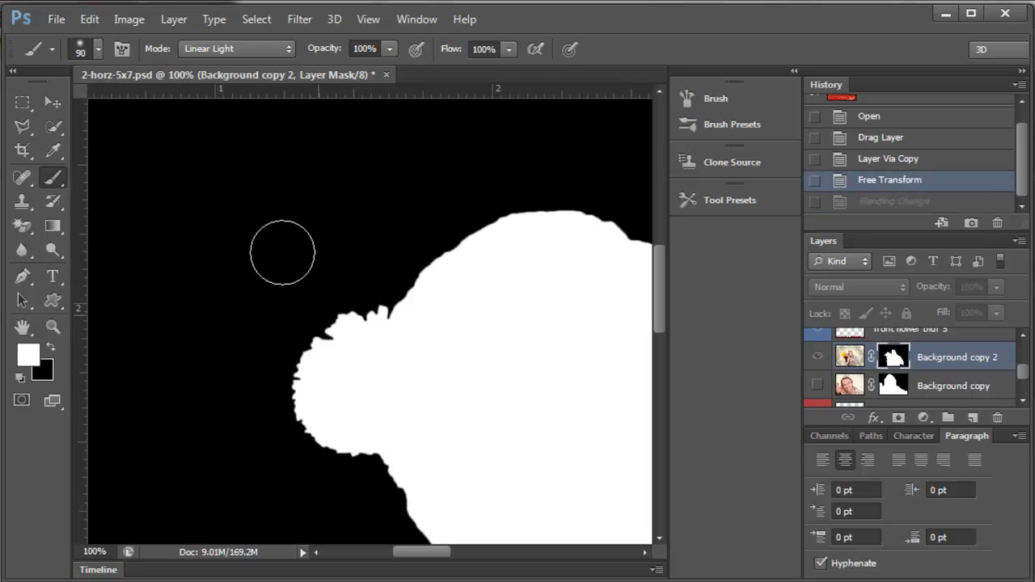
- With the brush in Overlay mode, paint white then black along the mask edge
left_click(249, 55)
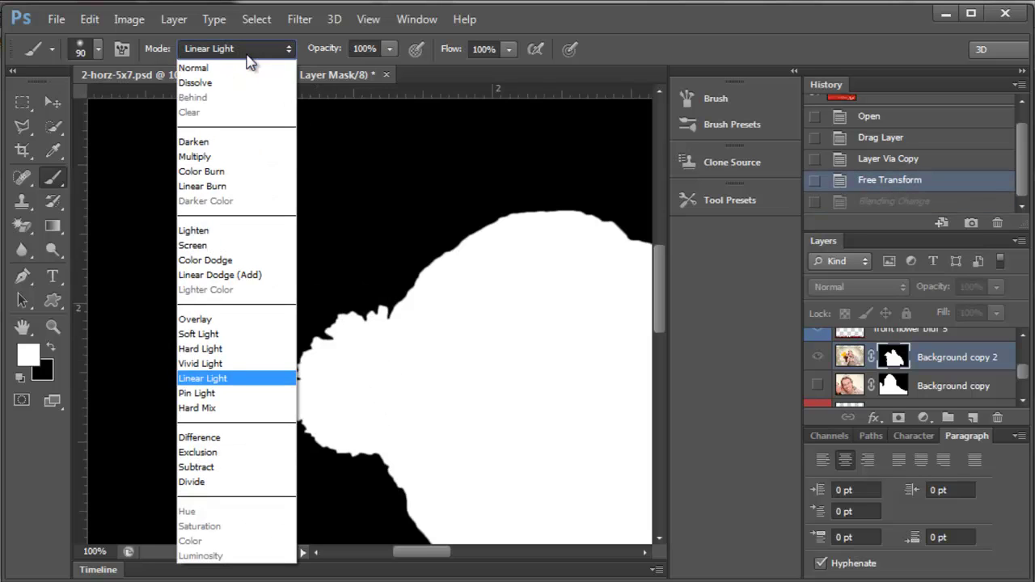
left_click(229, 319)
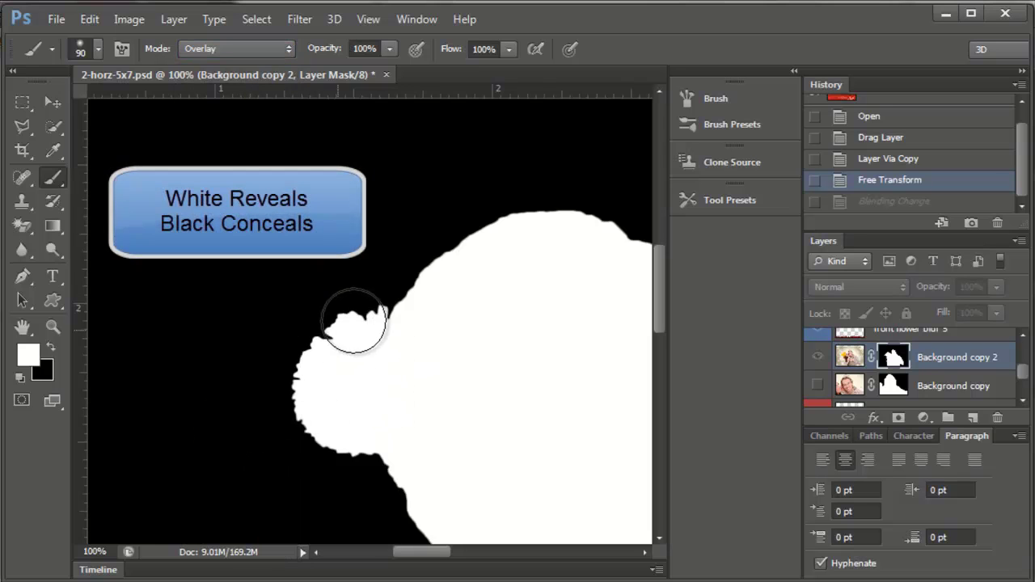
mouse_move(360, 322)
left_mouse_down()
mouse_move(312, 368)
mouse_move(306, 415)
mouse_move(362, 444)
left_mouse_up()
left_click(50, 348)
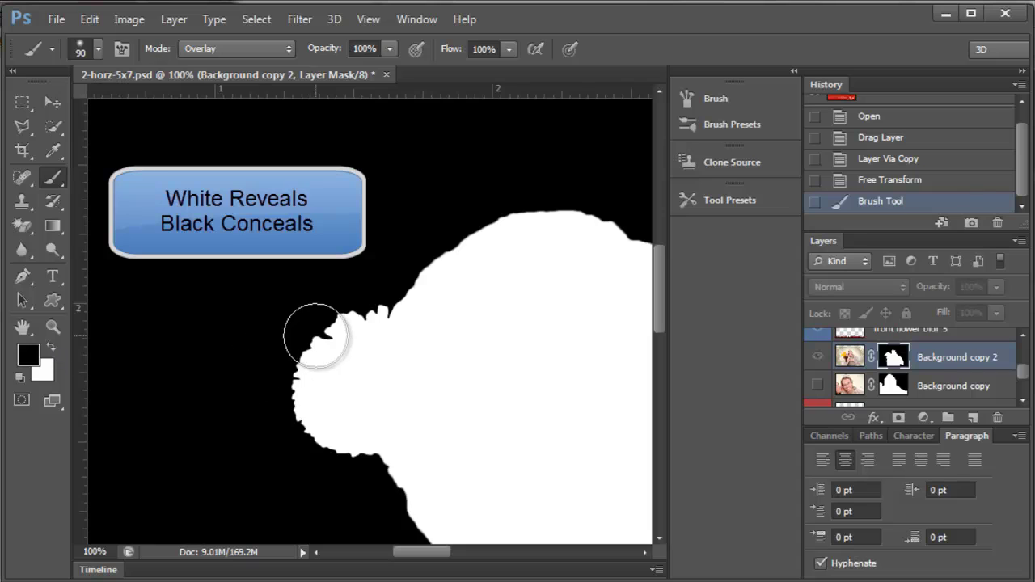
mouse_move(354, 321)
left_mouse_down()
mouse_move(298, 438)
mouse_move(365, 452)
mouse_move(344, 456)
mouse_move(348, 346)
mouse_move(393, 308)
left_mouse_up()
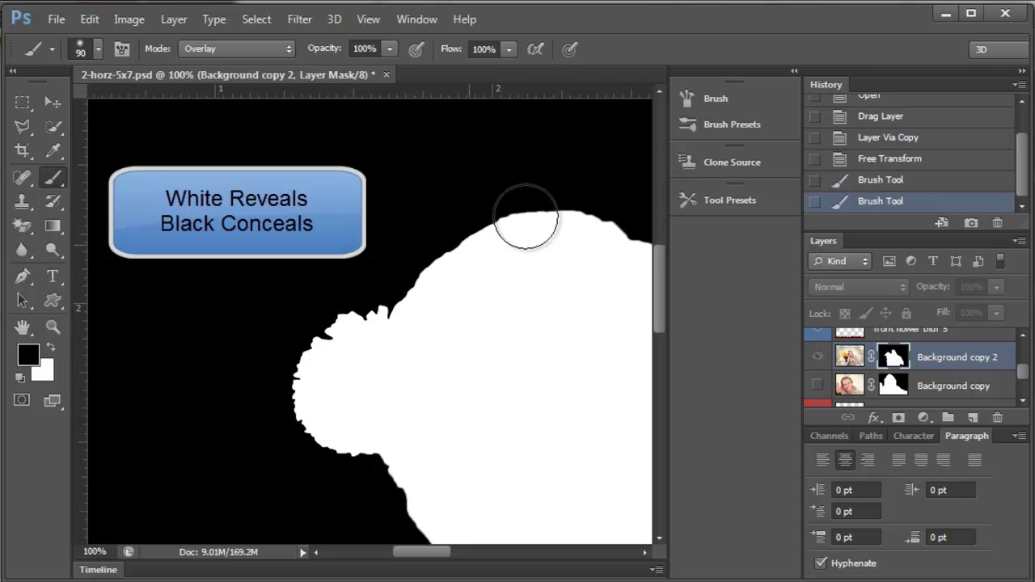
left_click(597, 226)
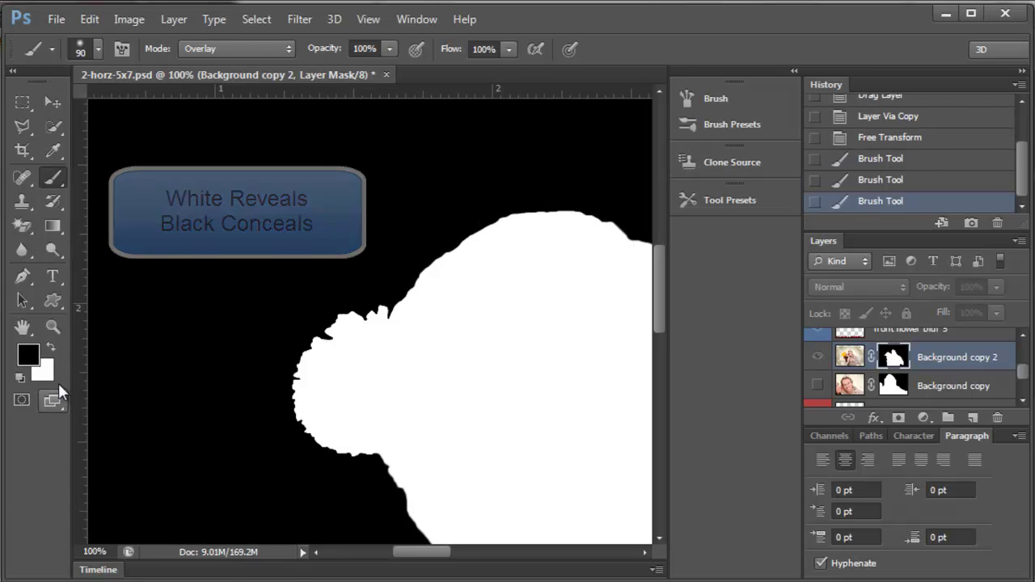
- Zoom in to check the painted mask edge, then return to 100%
left_click(45, 332)
left_click(560, 199)
left_click(469, 404)
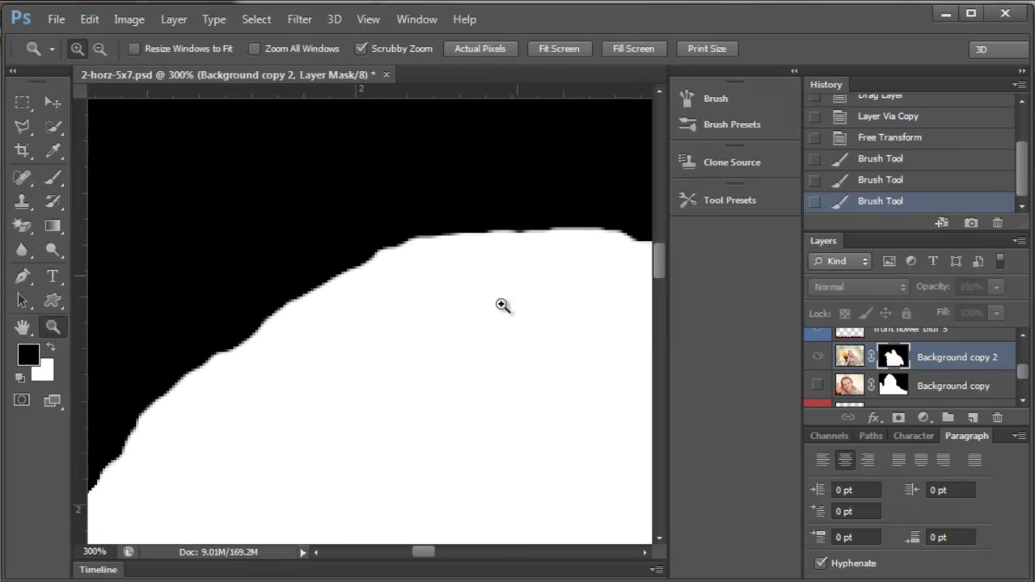
left_click_drag(660, 281, 656, 315)
key("ctrl+1")
left_click(50, 346)
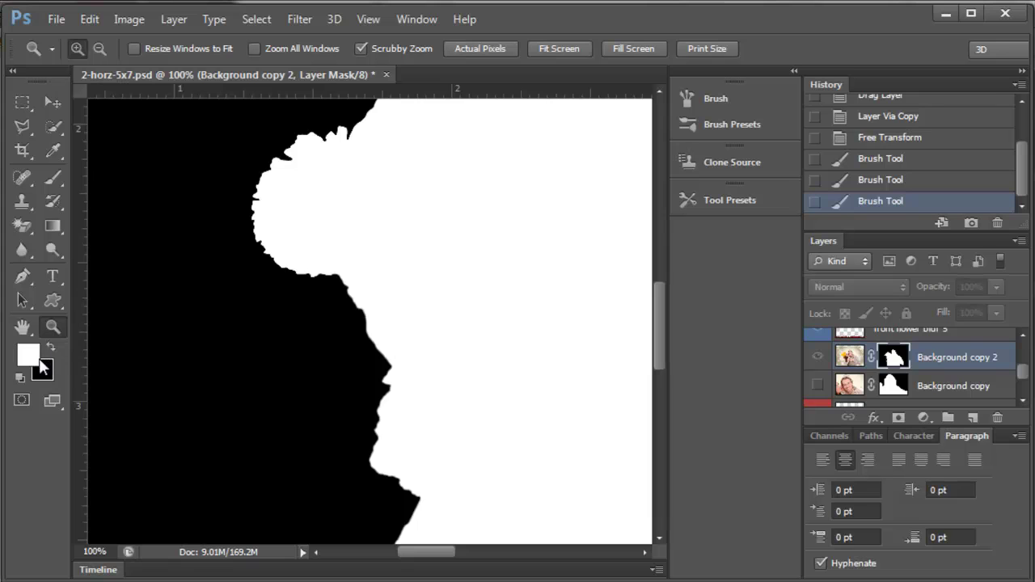
- Show the composite card again and zoom in on the couple
left_click(855, 368)
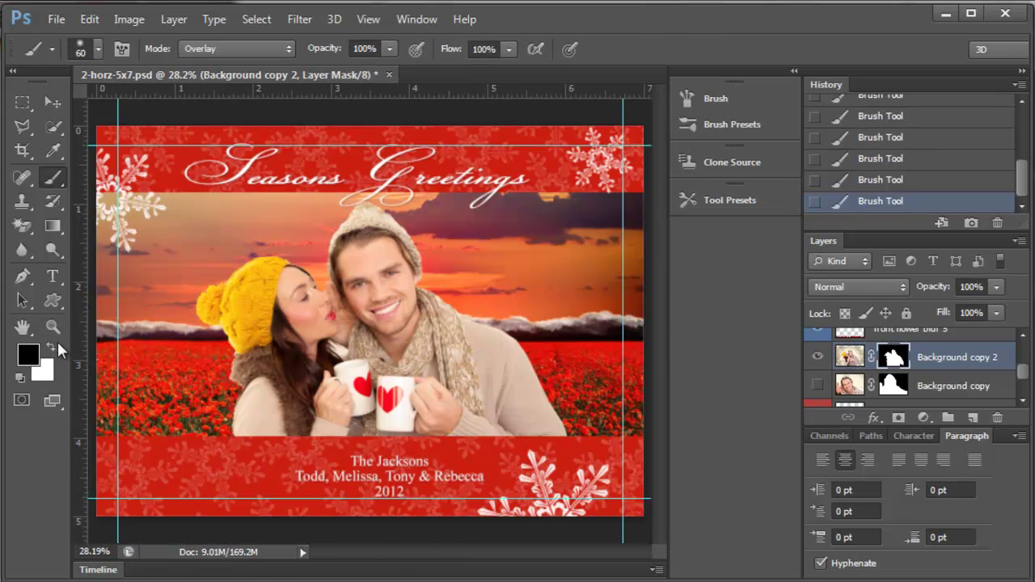
left_click(53, 327)
left_click(361, 310)
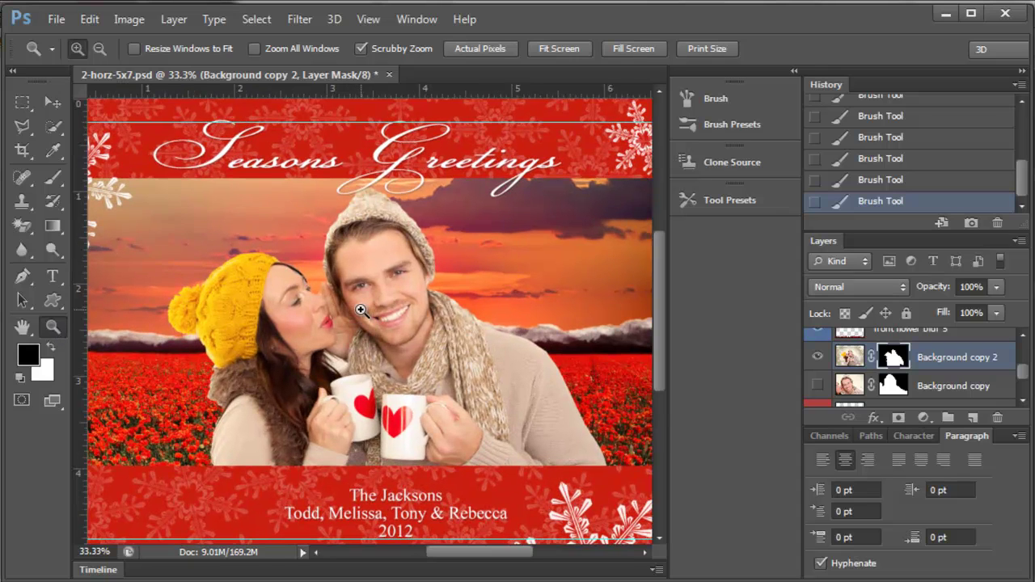
left_click(361, 311)
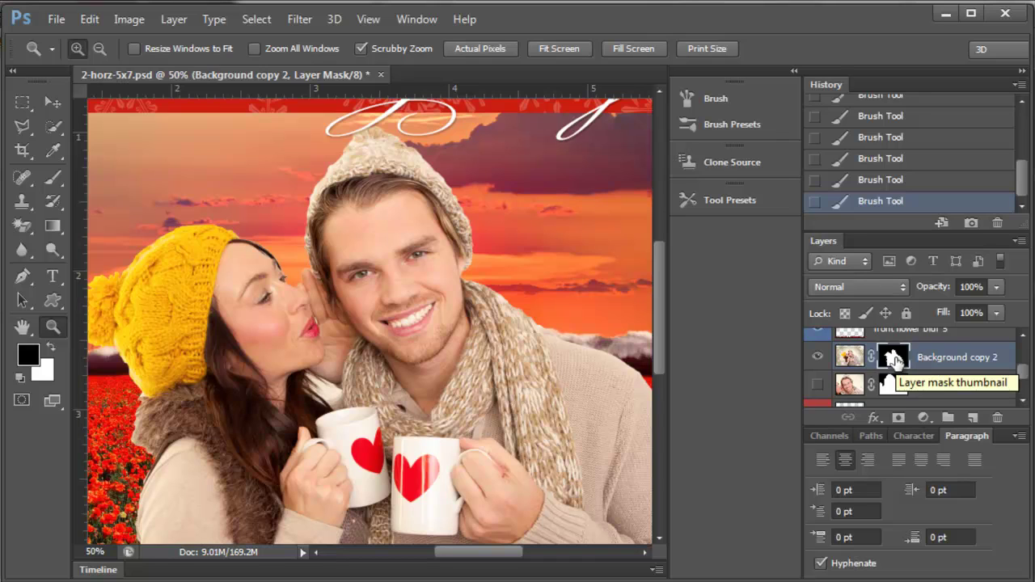
- Apply Levels to the couple's mask, raising the black input slightly
key("ctrl+l")
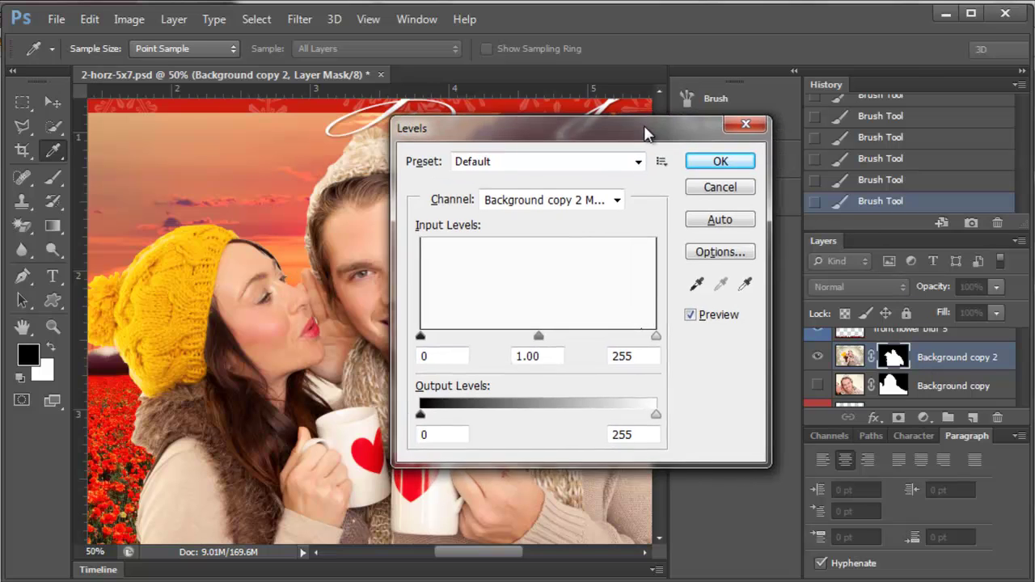
left_click_drag(648, 134, 815, 180)
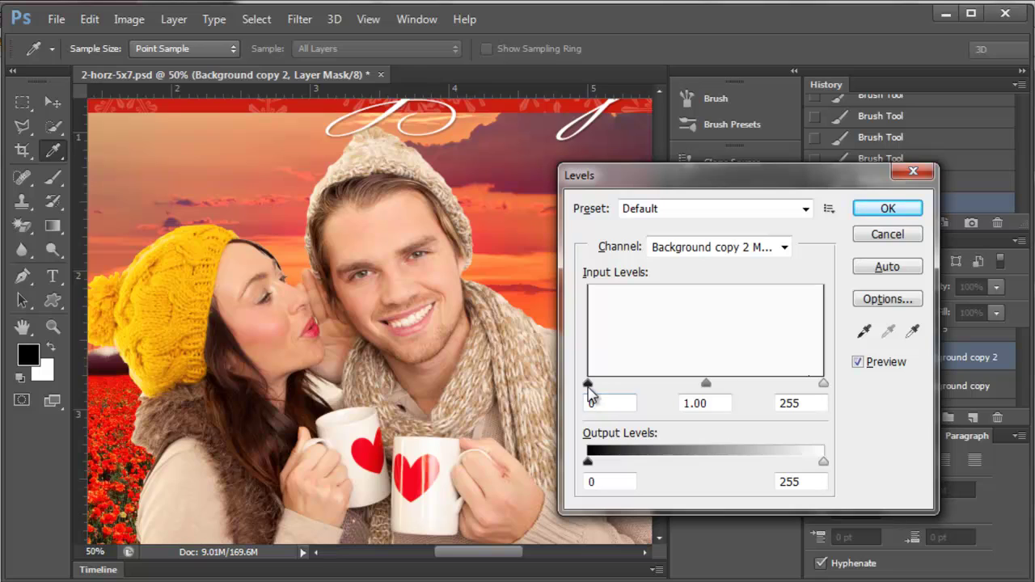
left_click_drag(590, 389, 566, 401)
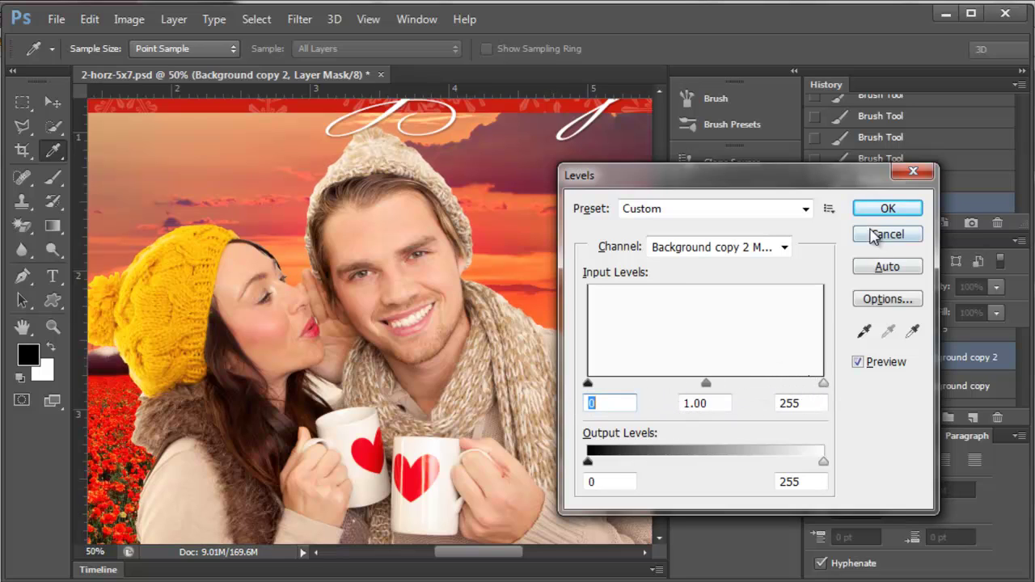
left_click(873, 236)
key("z")
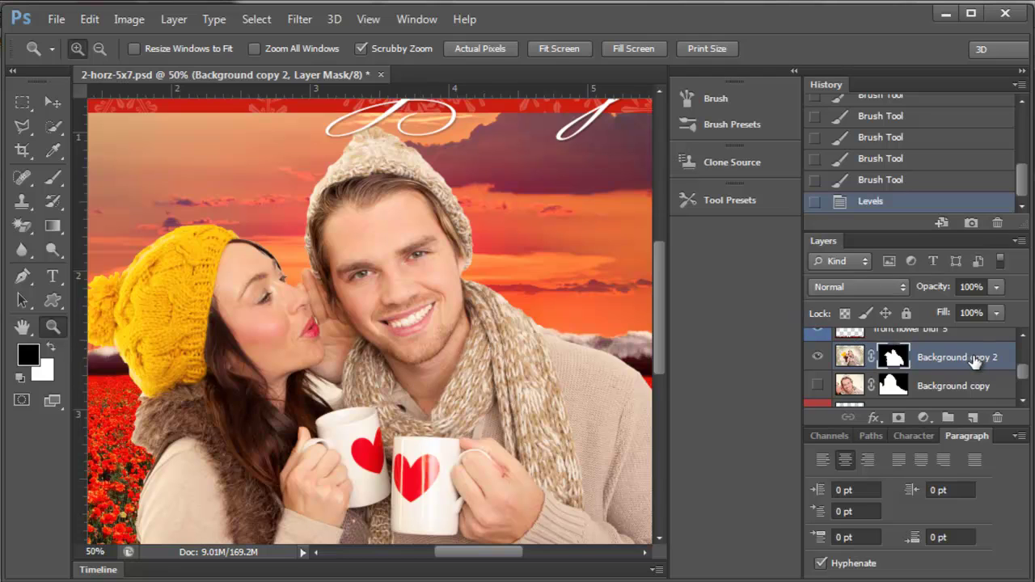
- Give Background copy 2 an Inner Shadow with 0 px distance and 6 px size
left_click(369, 17)
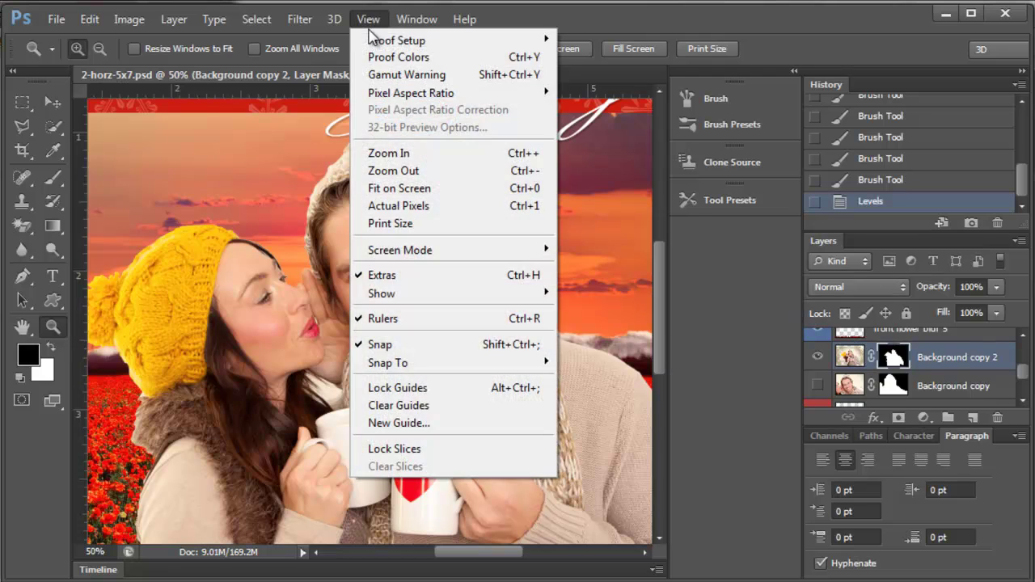
left_click(409, 221)
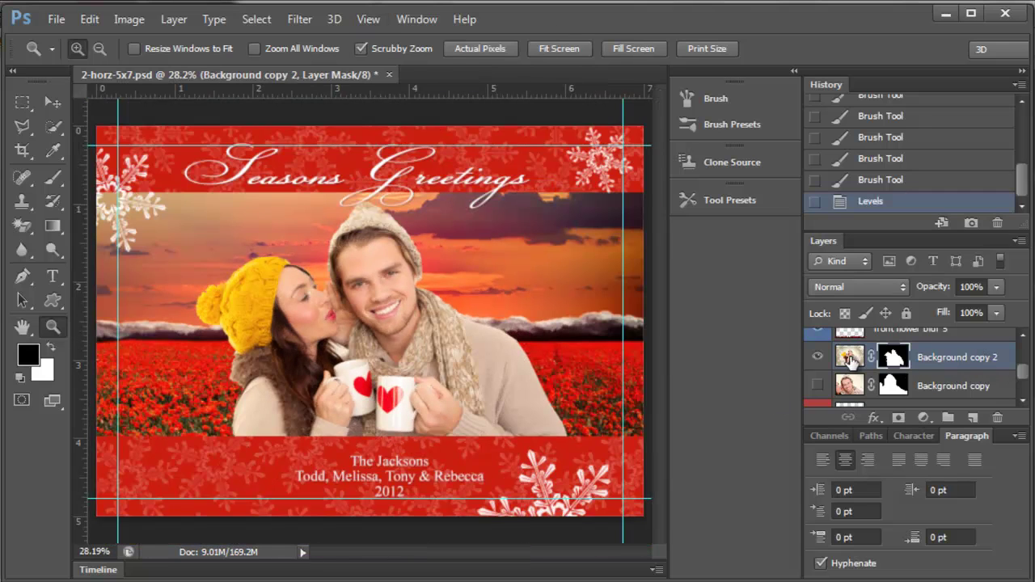
double_click(849, 362)
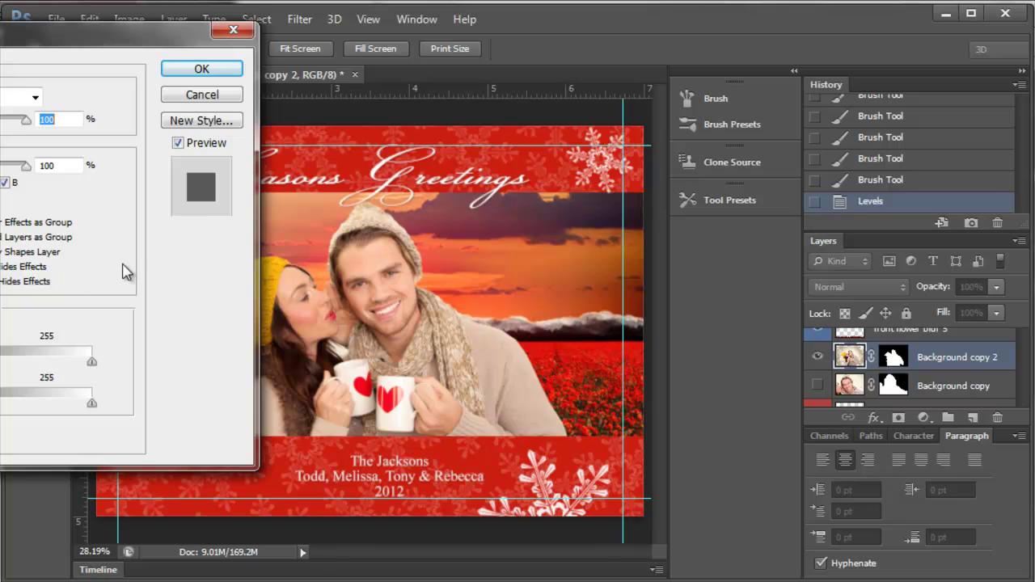
left_click_drag(63, 53, 890, 85)
left_click(566, 251)
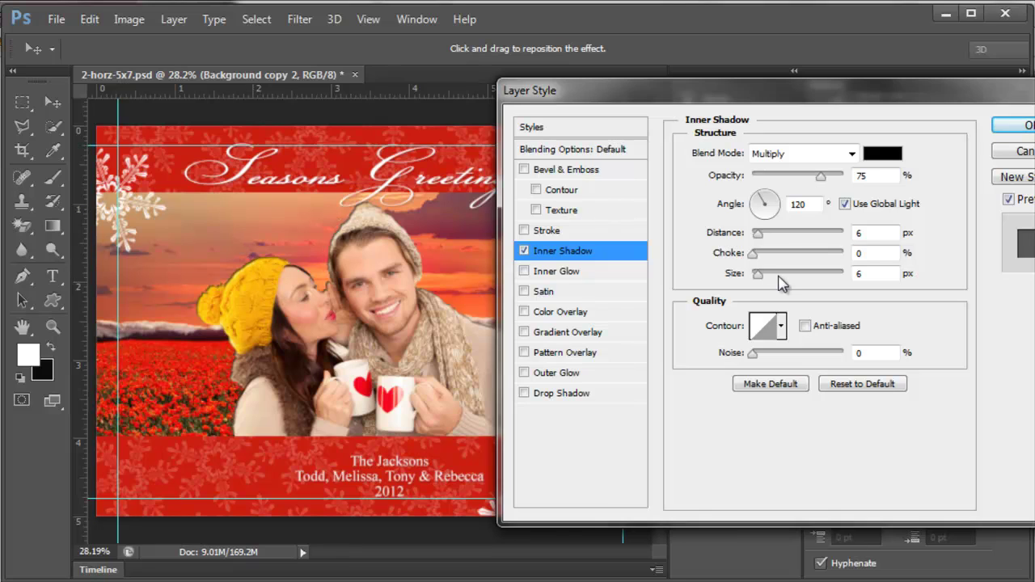
left_click_drag(763, 236, 728, 236)
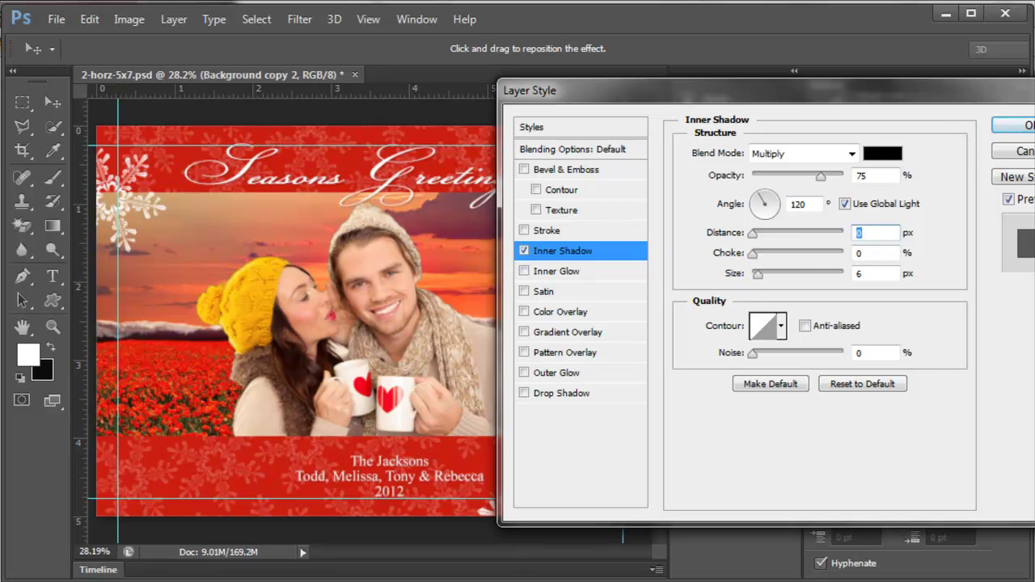
key("Return")
key("z")
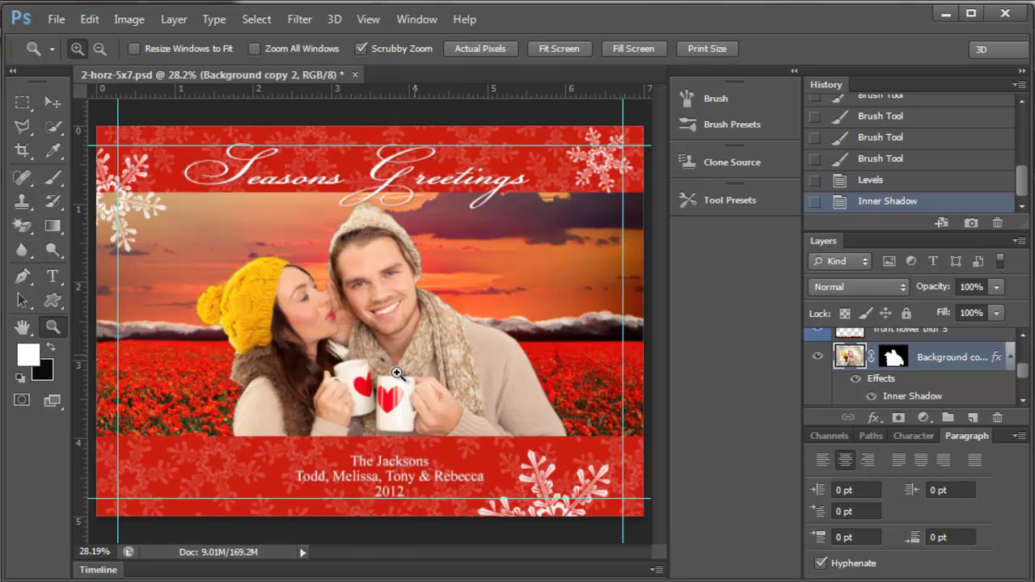
- Split the Inner Shadow effect into its own layer and add a layer mask
right_click(866, 396)
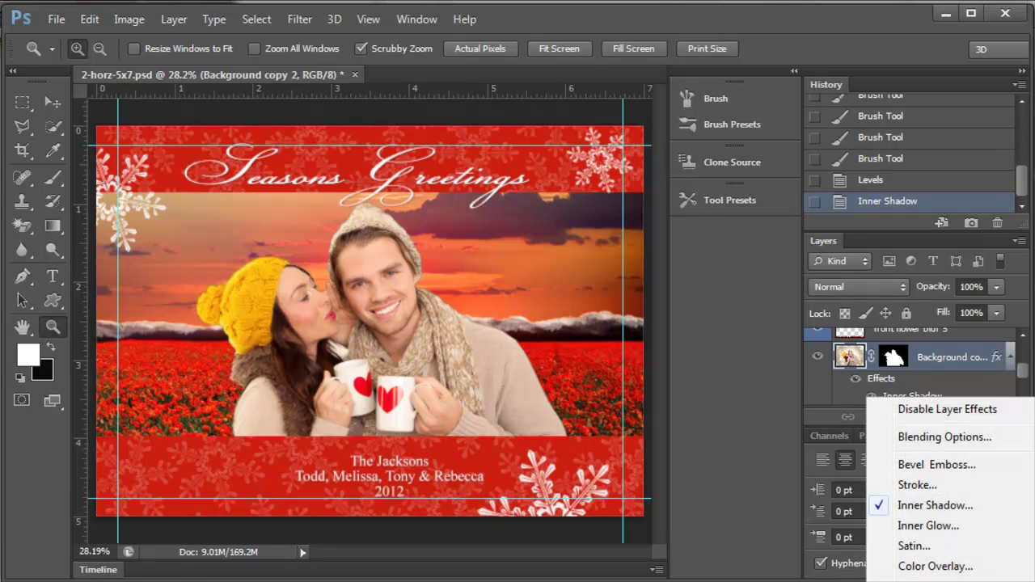
left_click(930, 578)
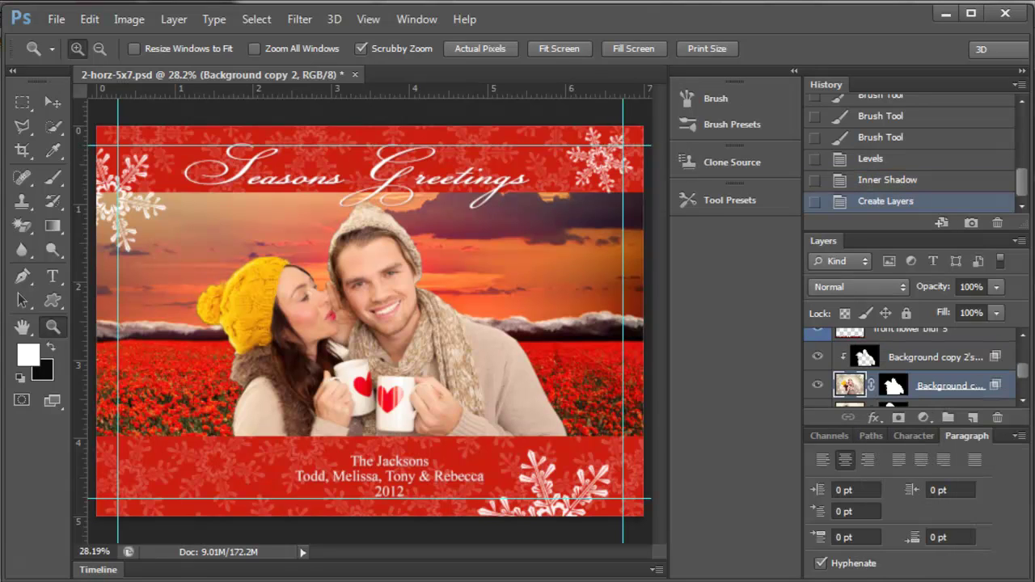
left_click(868, 361)
left_click(899, 418)
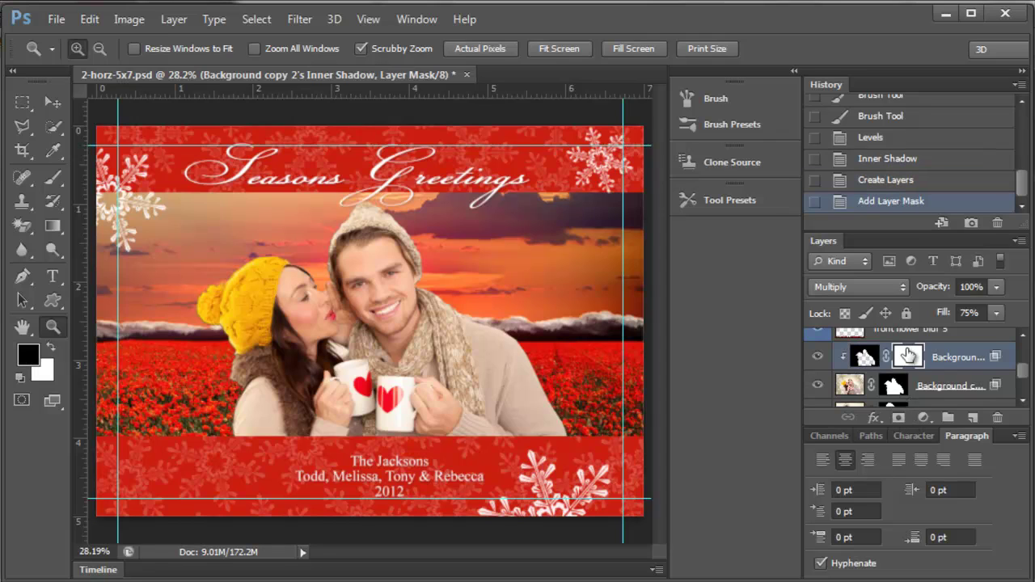
- Paint black at brush size 175, Normal mode, over the man's face and woman's hair
left_click(53, 177)
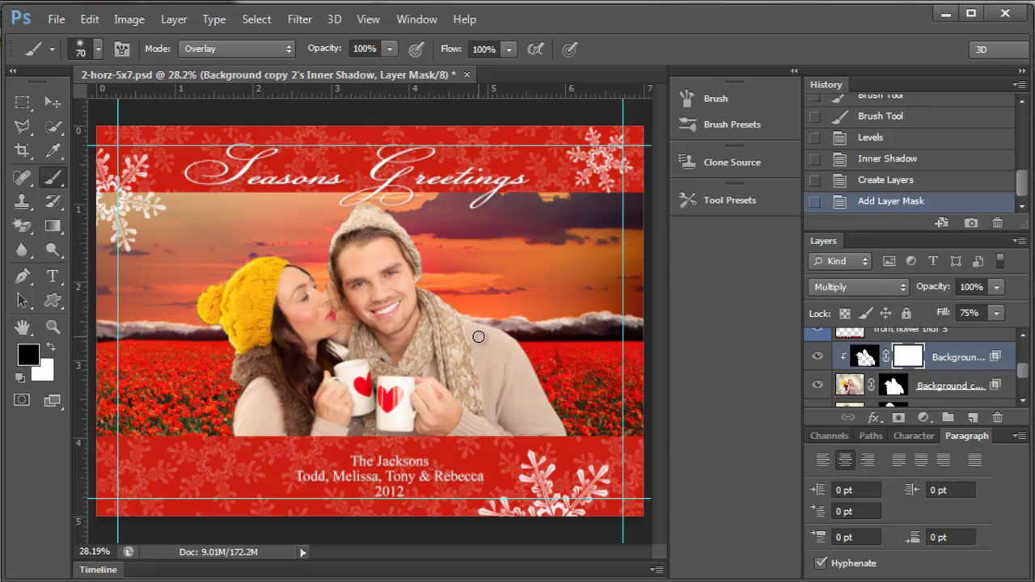
key("bracketright")
key("bracketright")
key("bracketright")
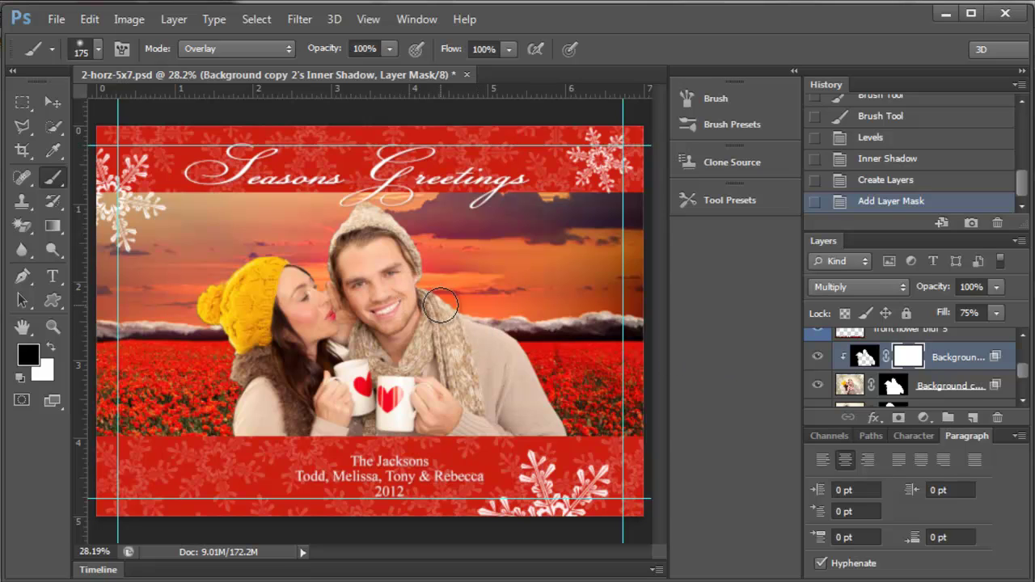
mouse_move(425, 292)
left_mouse_down()
mouse_move(397, 282)
mouse_move(434, 287)
mouse_move(470, 311)
left_mouse_up()
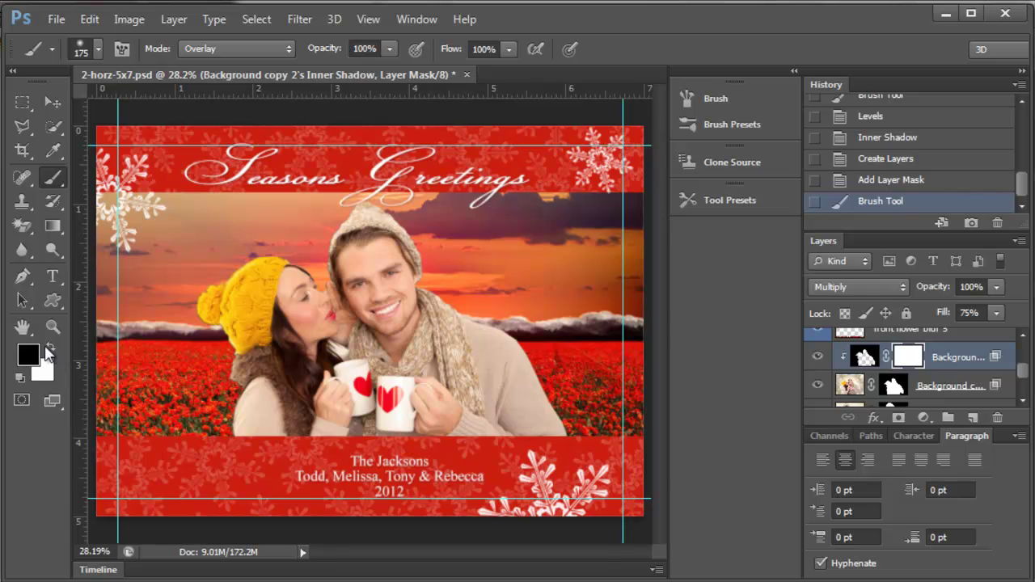
left_click(245, 48)
left_click(225, 73)
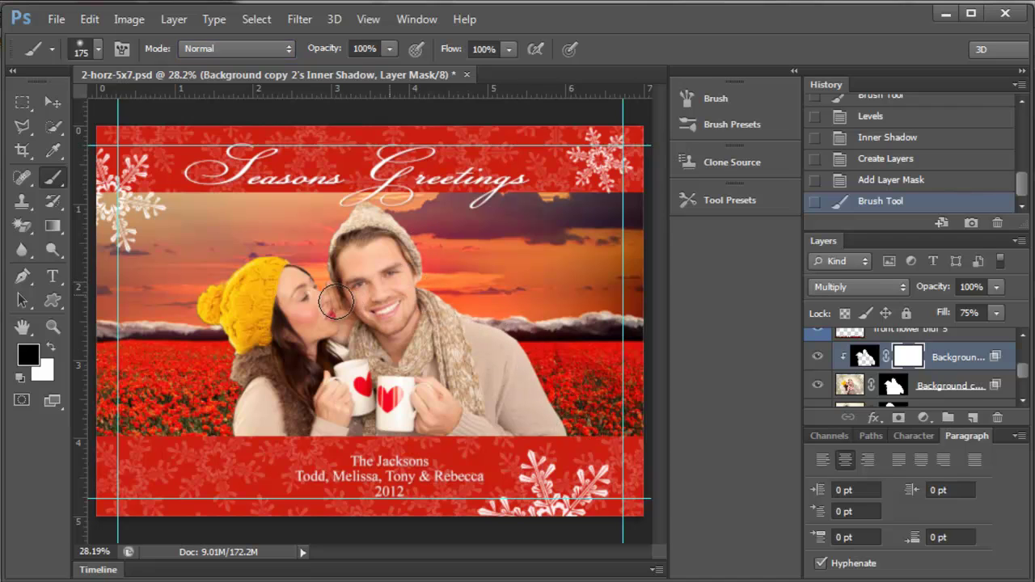
mouse_move(203, 313)
left_mouse_down()
mouse_move(235, 443)
mouse_move(235, 355)
mouse_move(230, 412)
mouse_move(233, 358)
mouse_move(274, 391)
left_mouse_up()
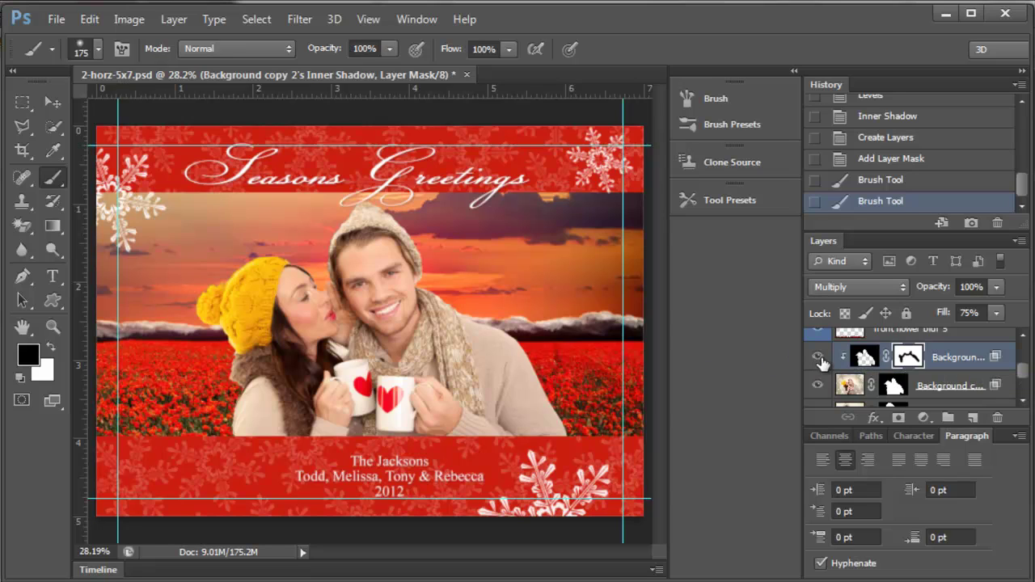
- Hide the inner shadow layer and add a white Inner Glow to Background copy 2
left_click(818, 357)
left_click(941, 395)
double_click(953, 387)
left_click(895, 386)
double_click(917, 385)
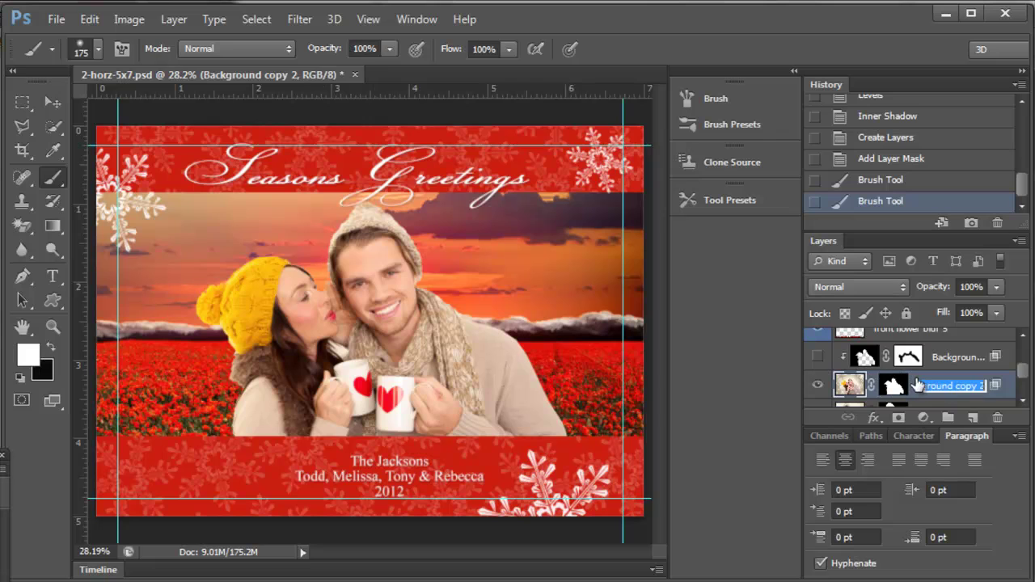
double_click(913, 385)
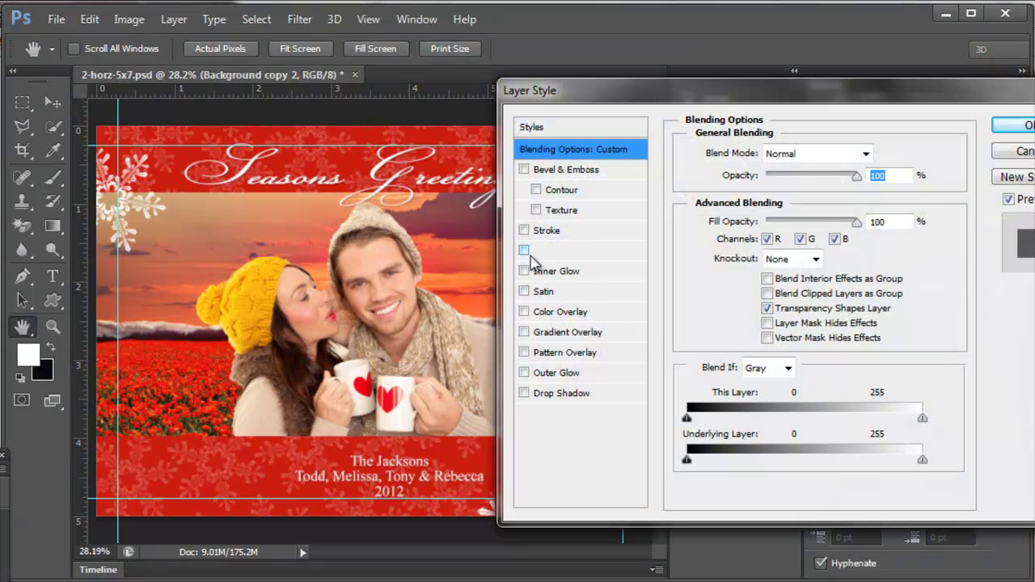
left_click(525, 272)
left_click(571, 278)
left_click(733, 218)
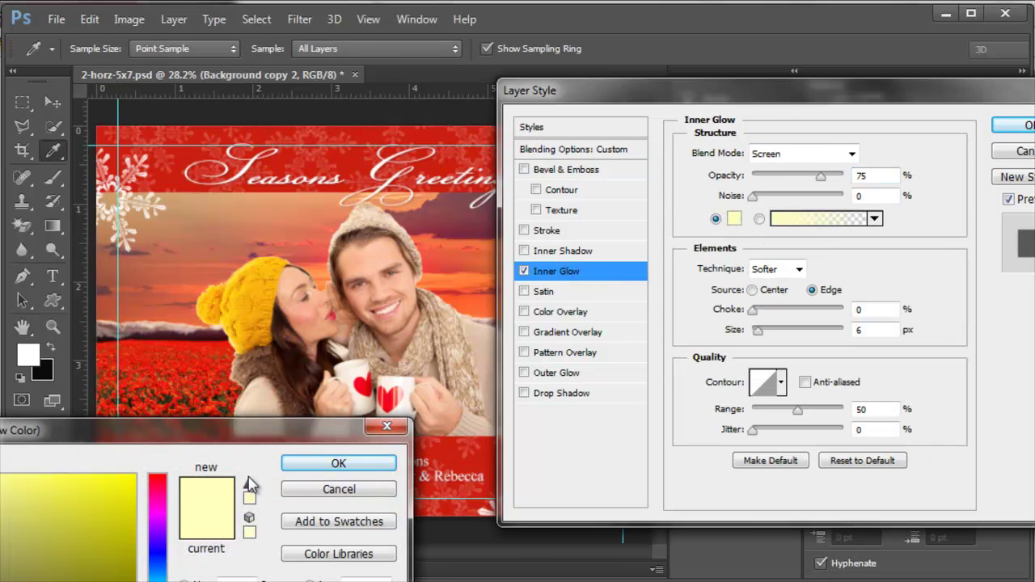
left_click(360, 463)
left_click(1014, 128)
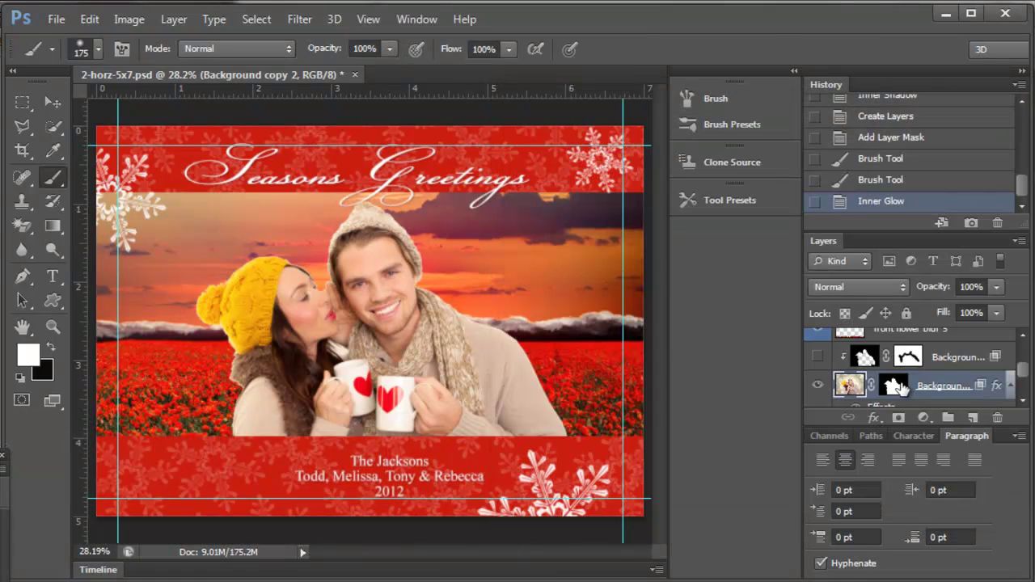
- Set the Inner Glow size to 5 px
scroll(939, 381, "down", 2)
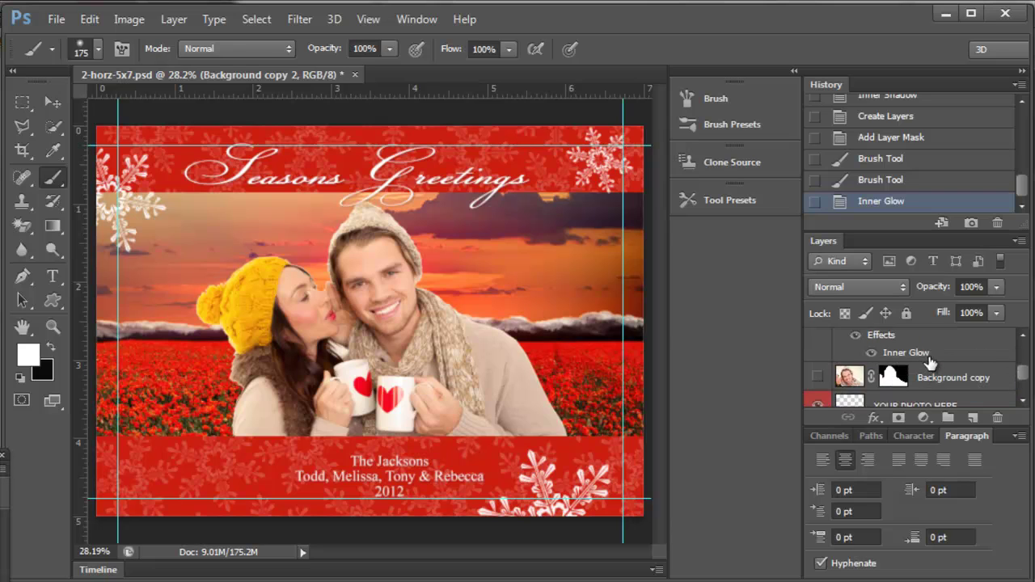
double_click(929, 356)
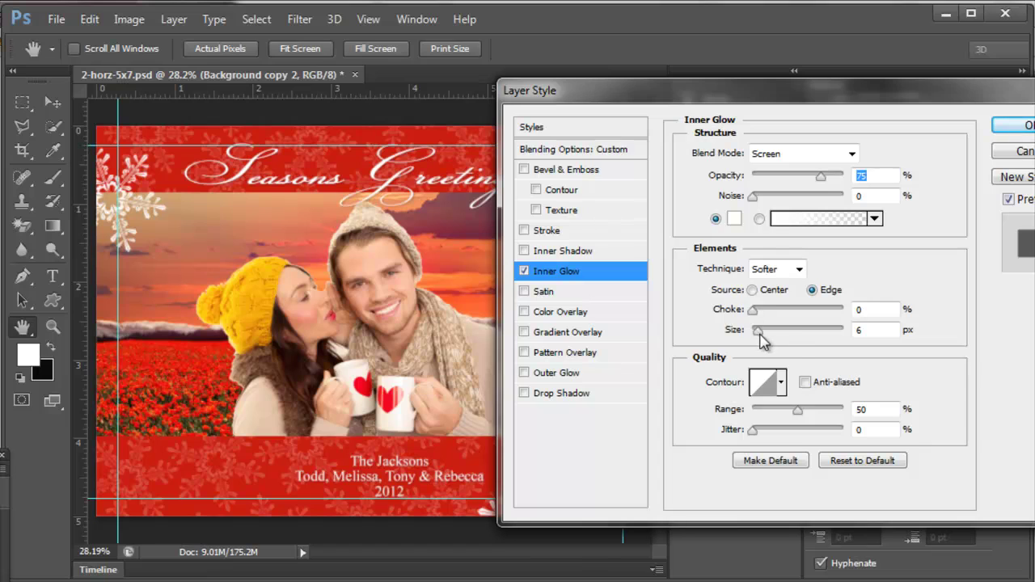
mouse_move(760, 336)
left_mouse_down()
mouse_move(796, 337)
mouse_move(764, 343)
left_mouse_up()
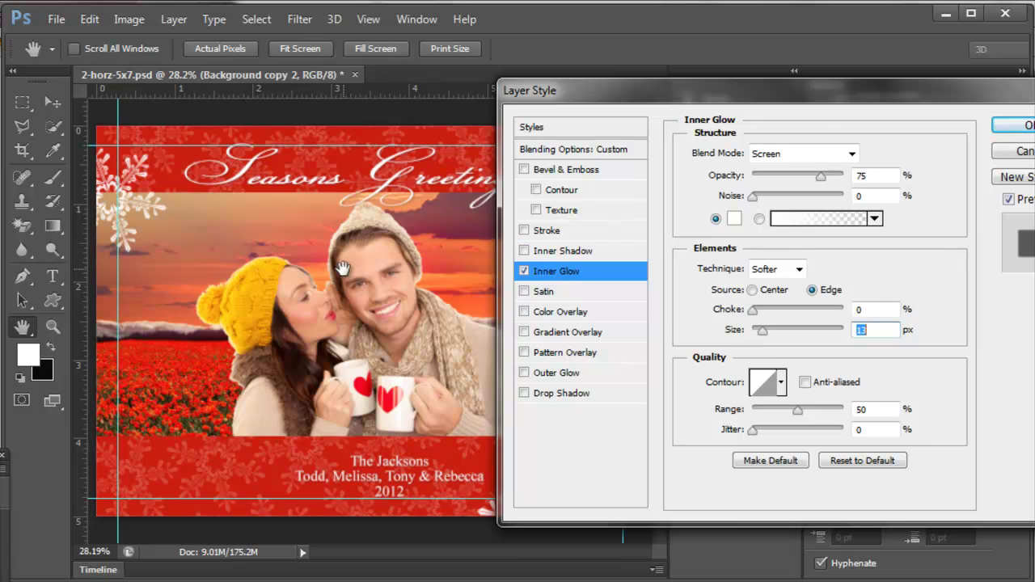
mouse_move(762, 330)
left_mouse_down()
mouse_move(752, 331)
mouse_move(769, 346)
left_mouse_up()
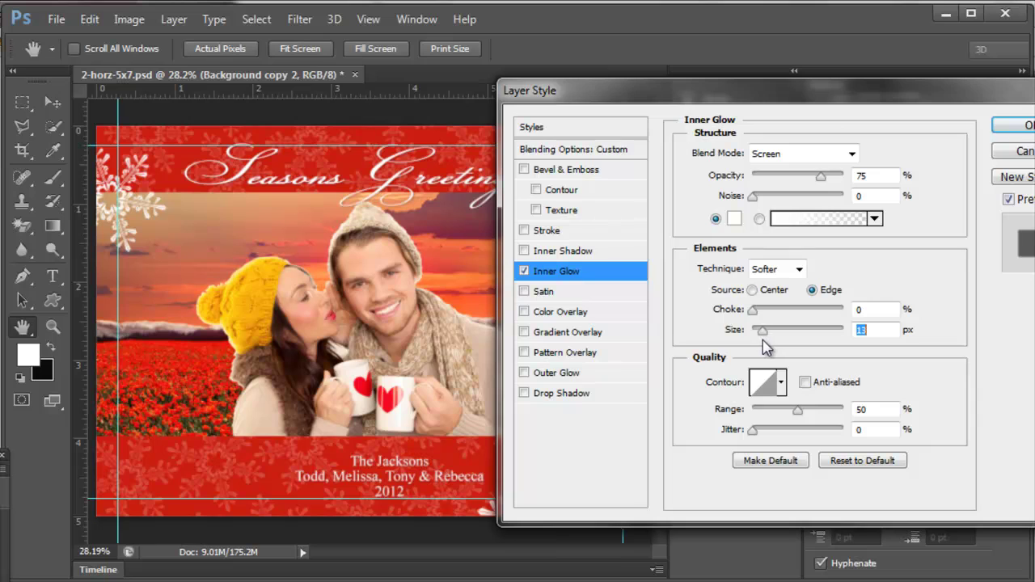
type("5")
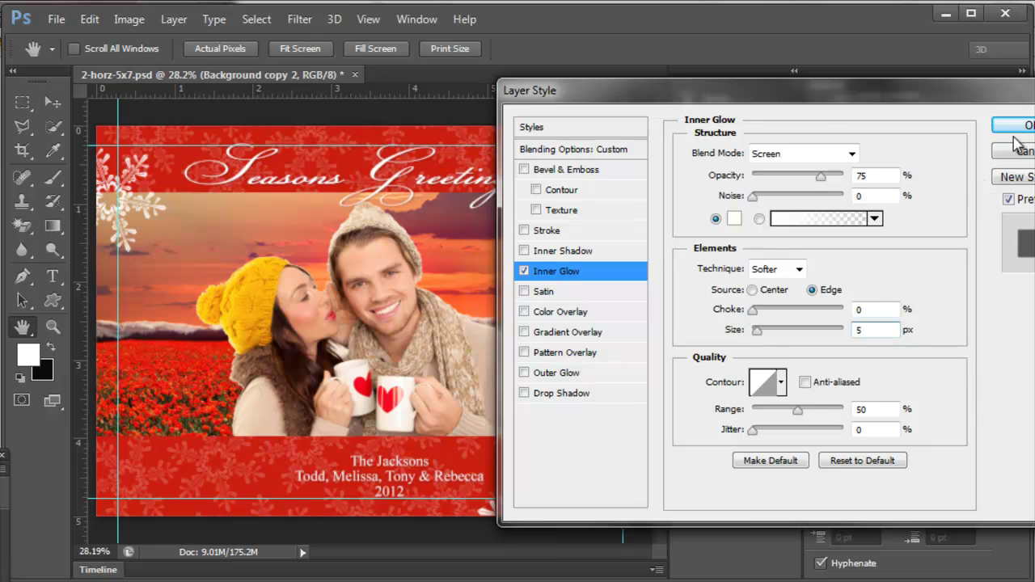
key("Return")
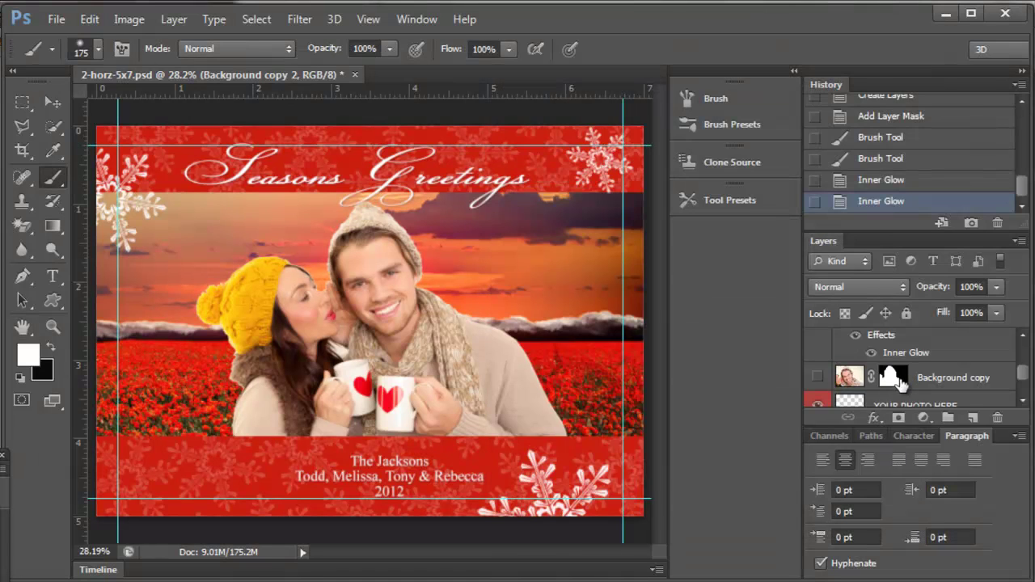
- Float the Layers panel, split the Inner Glow into its own layer, and mask it
right_click(953, 374)
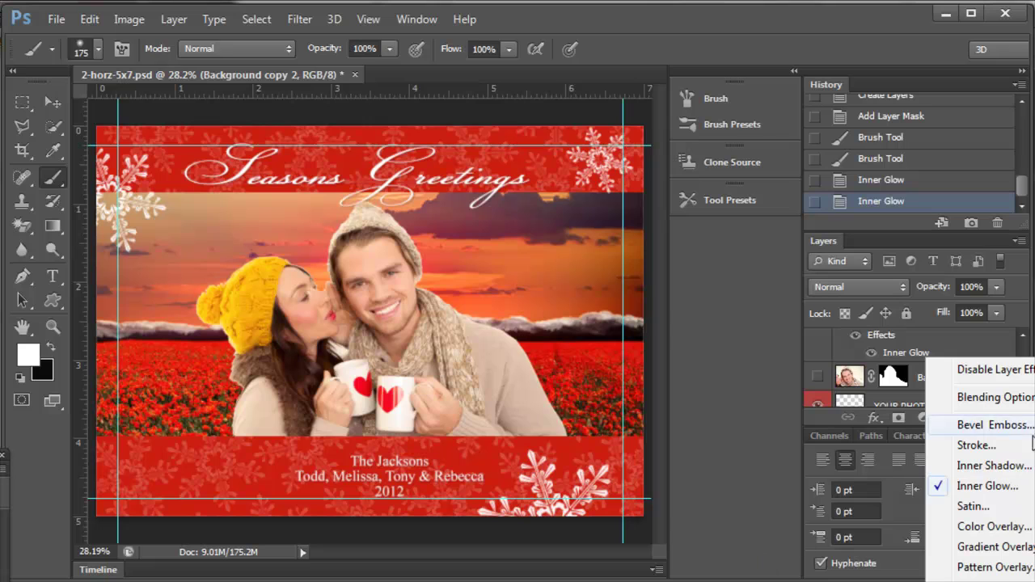
left_click_drag(829, 255, 558, 17)
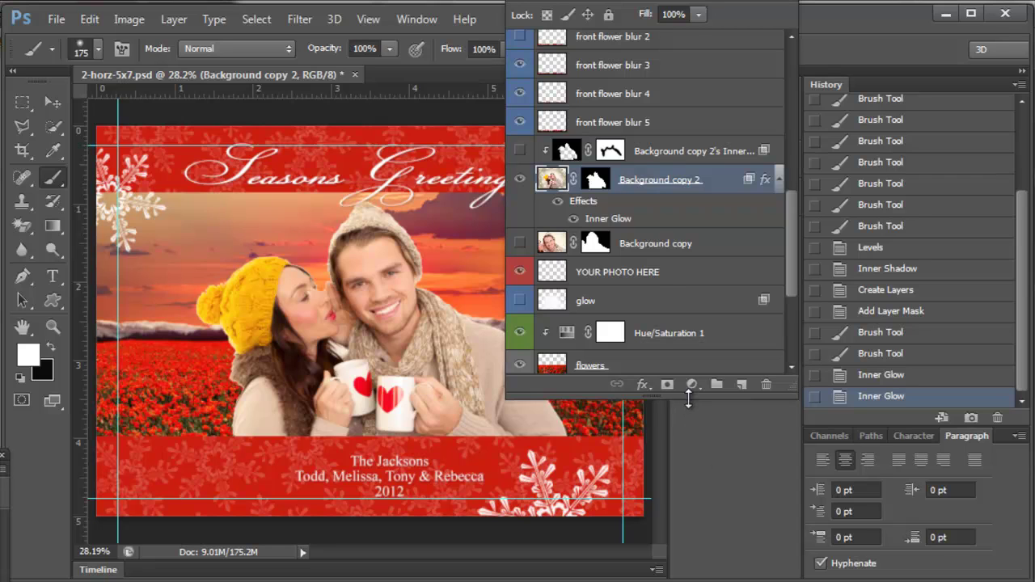
left_click_drag(689, 397, 690, 259)
left_click_drag(789, 144, 785, 164)
right_click(608, 107)
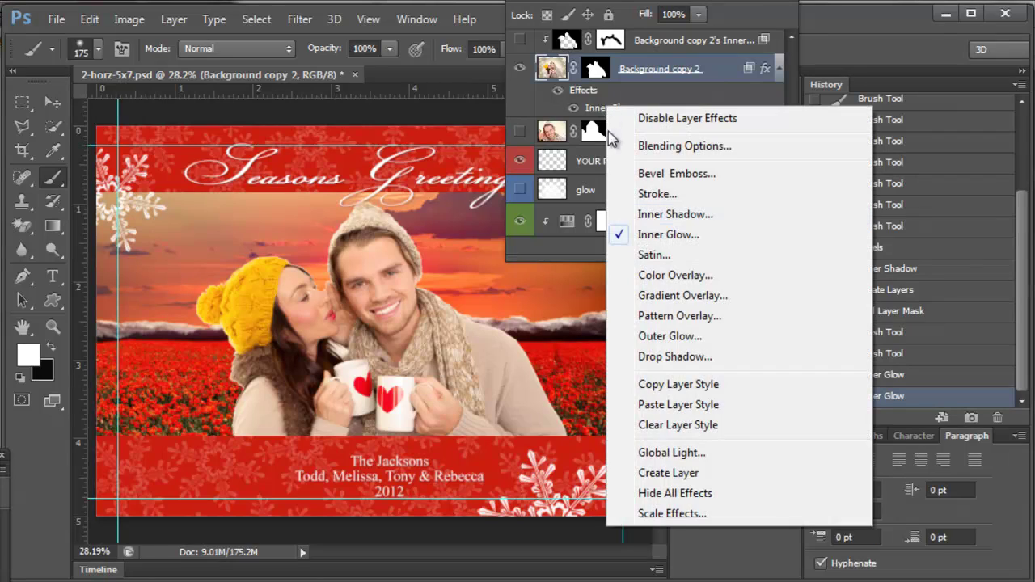
left_click(659, 473)
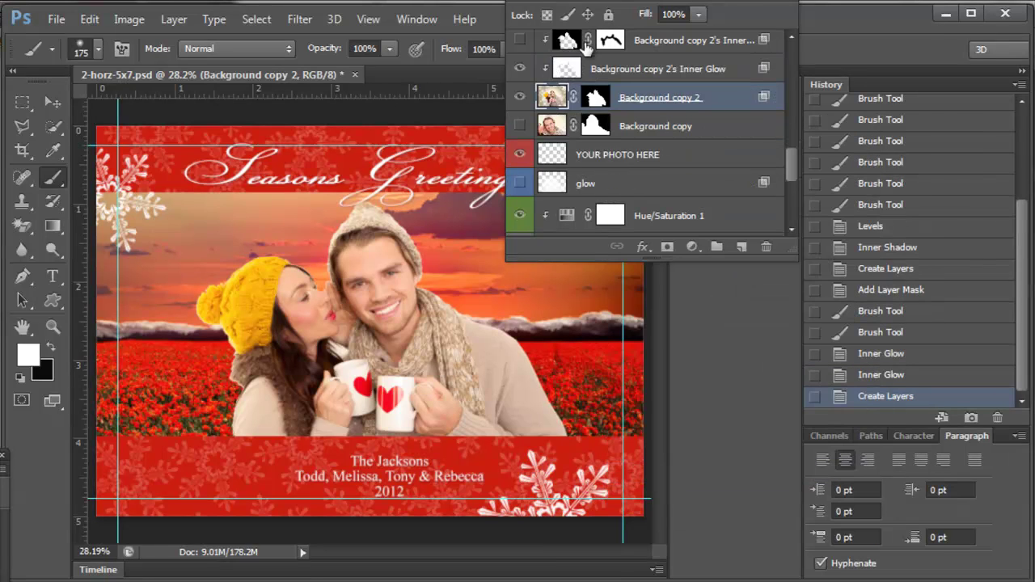
left_click(595, 71)
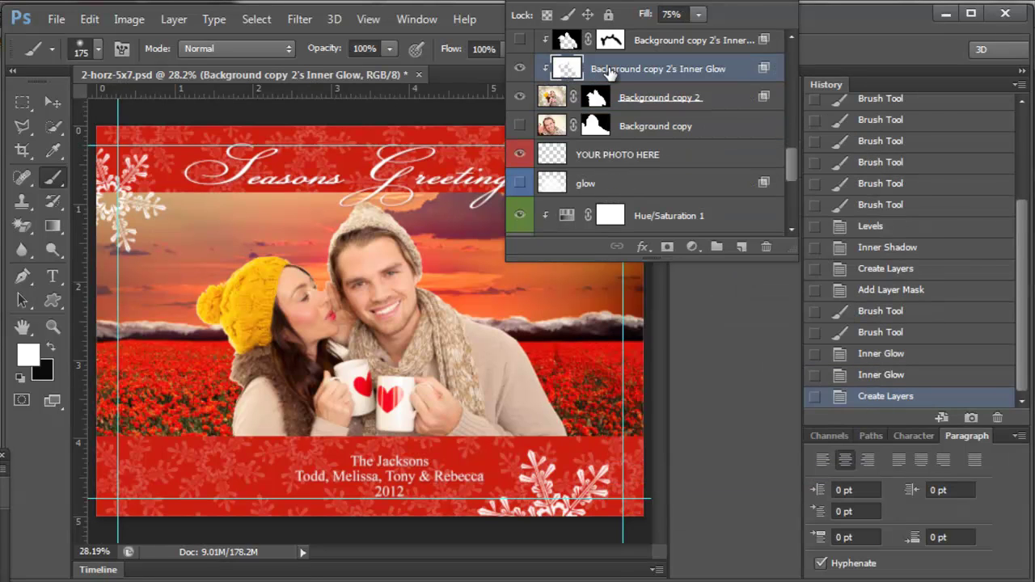
left_click(666, 246)
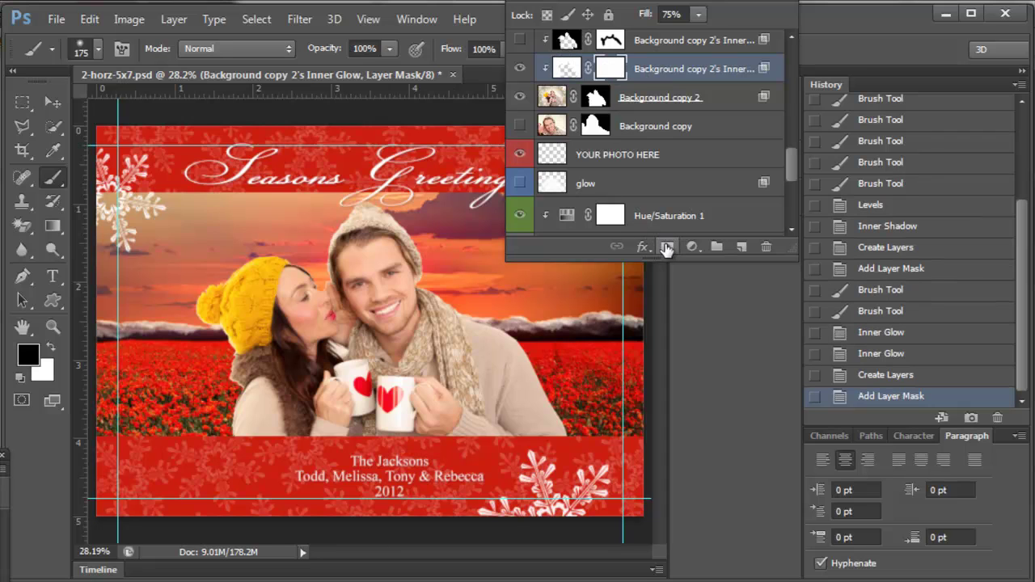
- Paint the inner glow mask black along the woman's coat edge
mouse_move(412, 280)
left_mouse_down()
mouse_move(440, 299)
mouse_move(423, 300)
mouse_move(534, 380)
left_mouse_up()
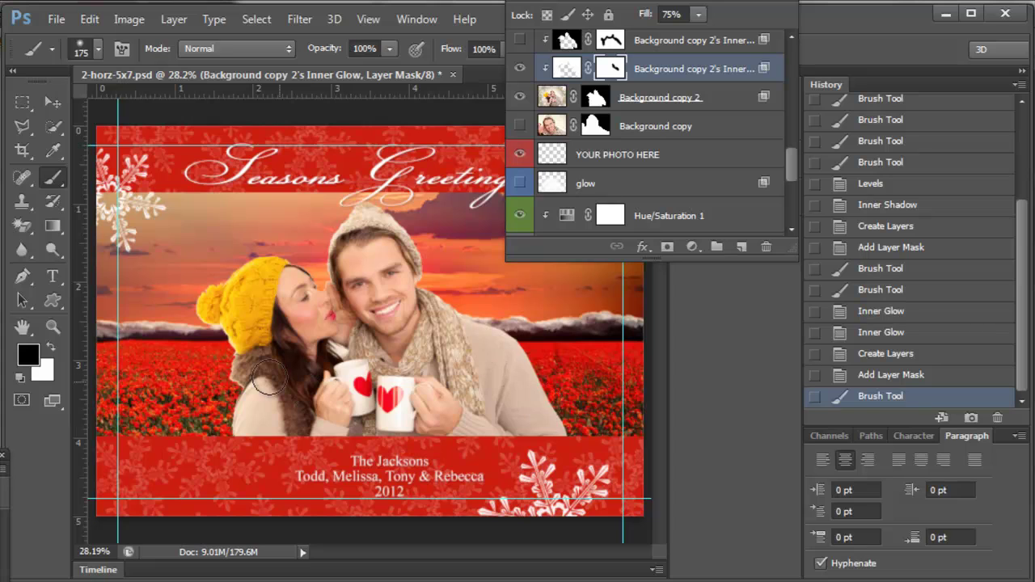
mouse_move(225, 386)
left_mouse_down()
mouse_move(235, 348)
mouse_move(245, 419)
mouse_move(235, 441)
left_mouse_up()
mouse_move(210, 316)
left_mouse_down()
mouse_move(252, 385)
mouse_move(251, 427)
left_mouse_up()
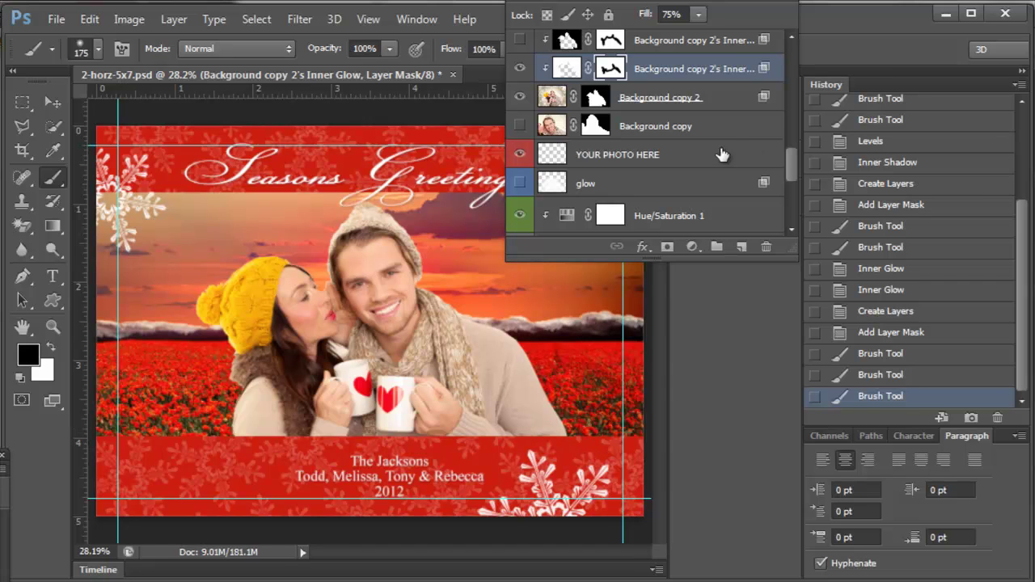
- Add a white Outer Glow to Background copy 2 with 0 spread and 250 px size
scroll(717, 71, "up", 2)
left_click(693, 111)
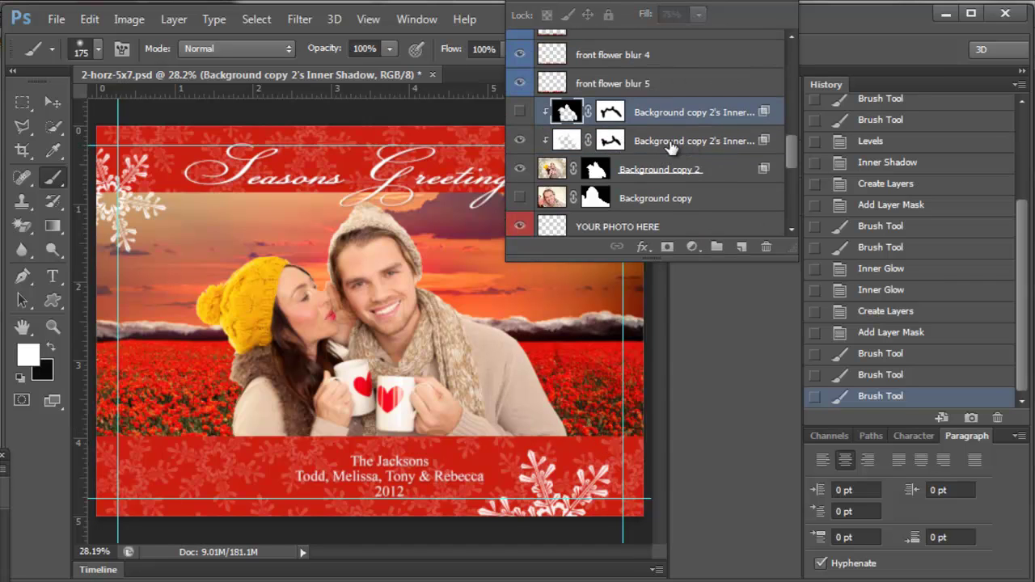
double_click(715, 174)
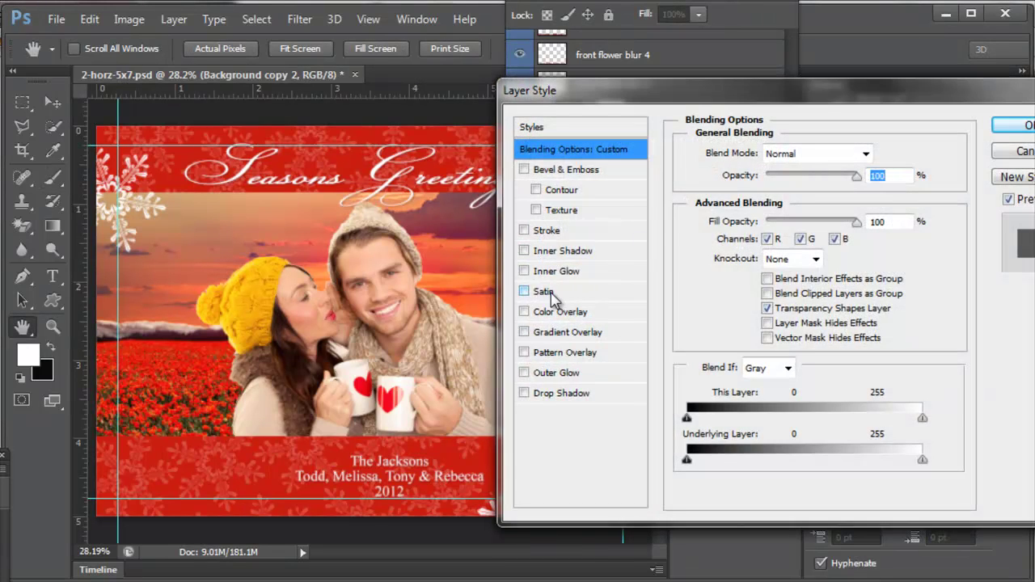
left_click(555, 373)
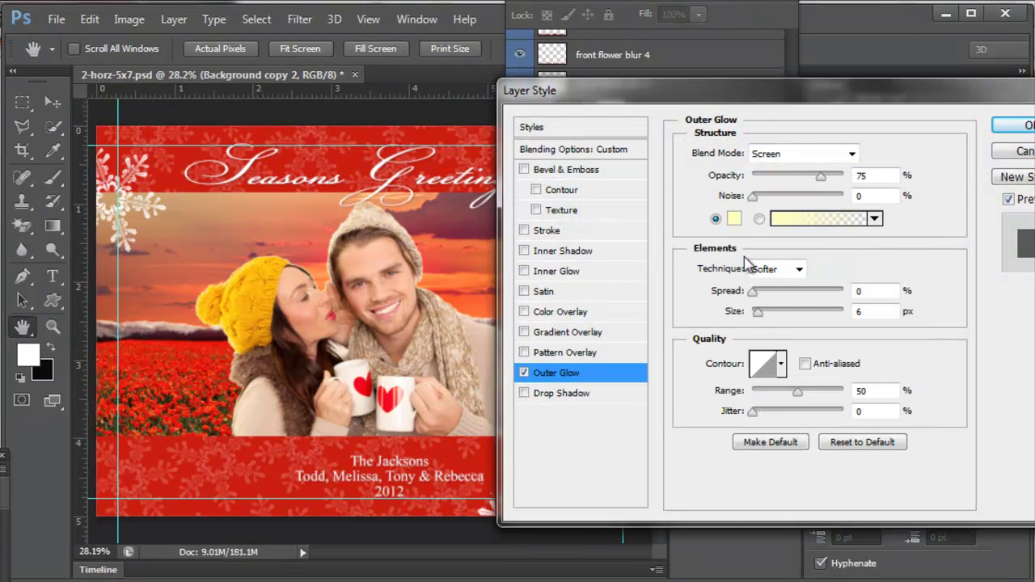
left_click(734, 219)
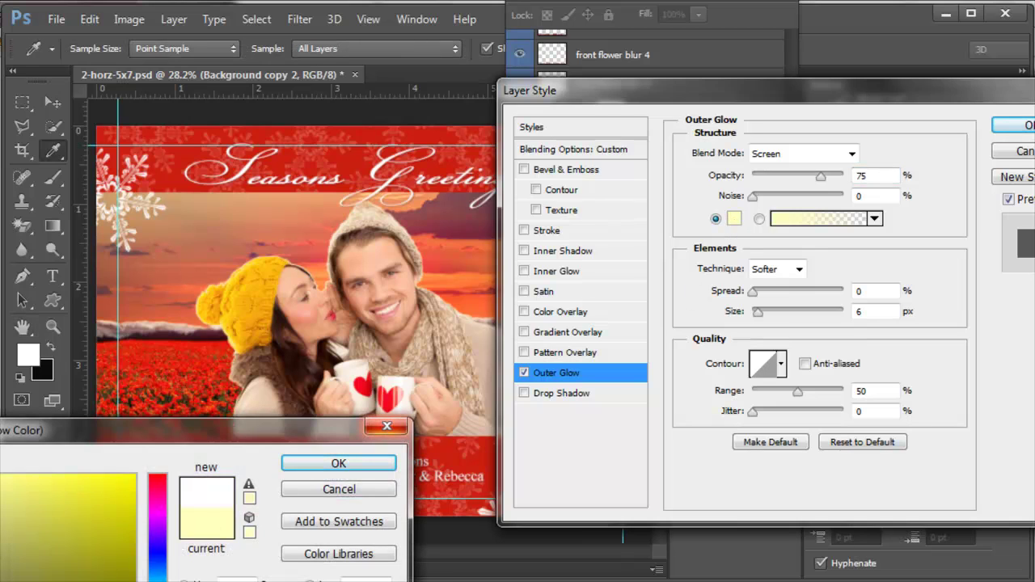
left_click(338, 463)
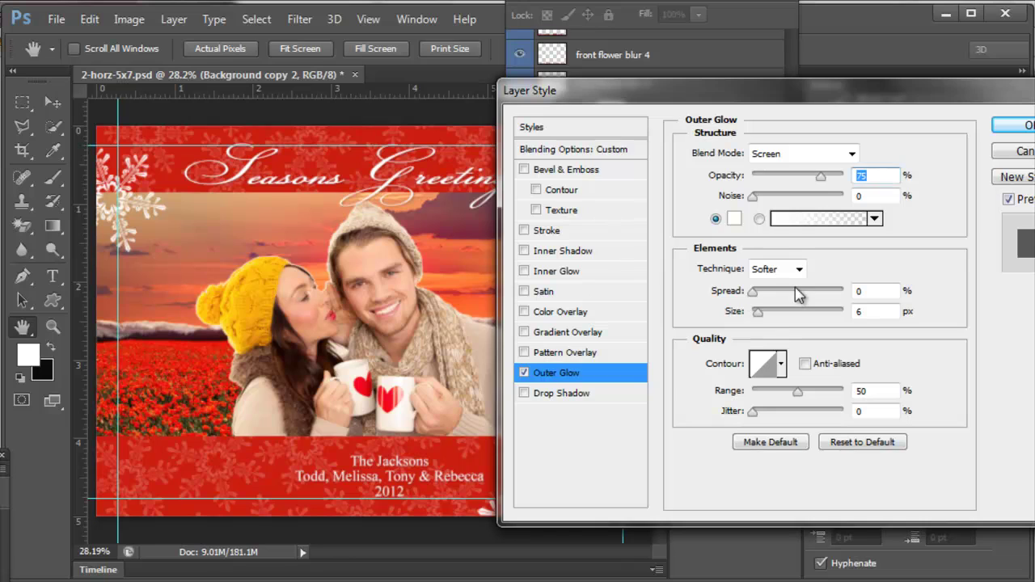
left_click_drag(752, 291, 892, 321)
type("0")
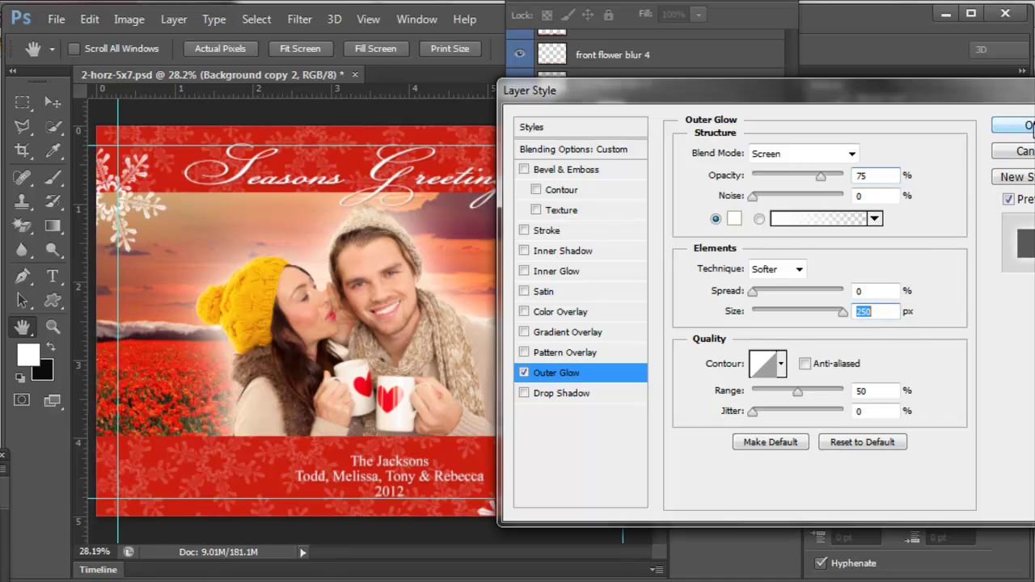
left_click(1029, 126)
right_click(631, 215)
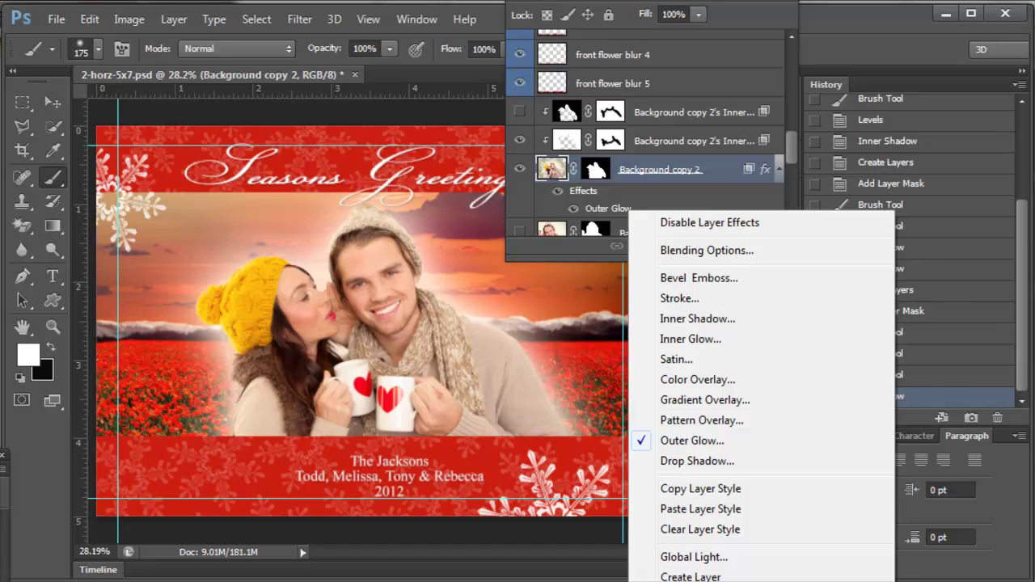
- Use Create Layer to move the couple's Outer Glow effect onto its own layer
key("Escape")
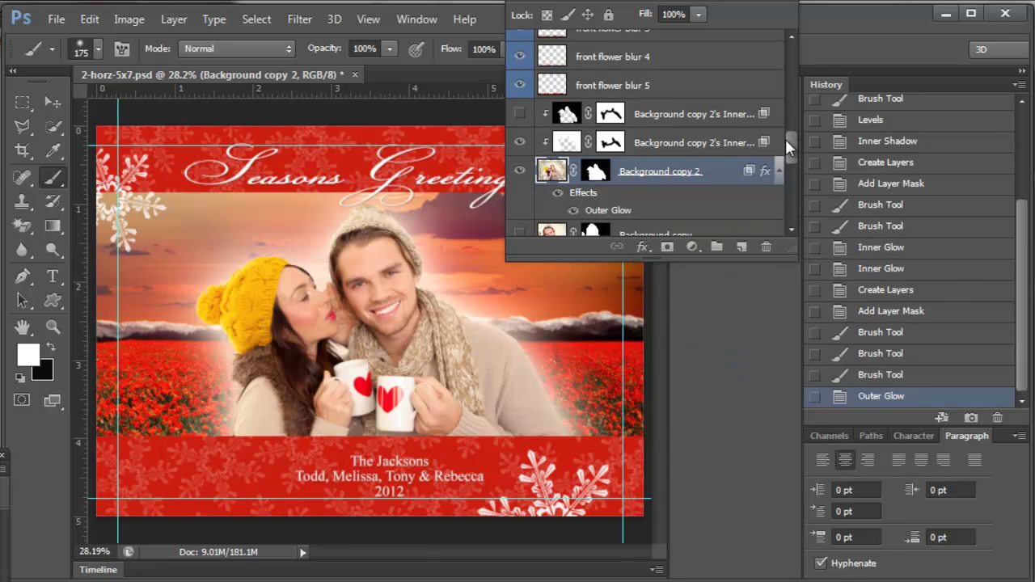
scroll(786, 139, "down", 3)
right_click(648, 130)
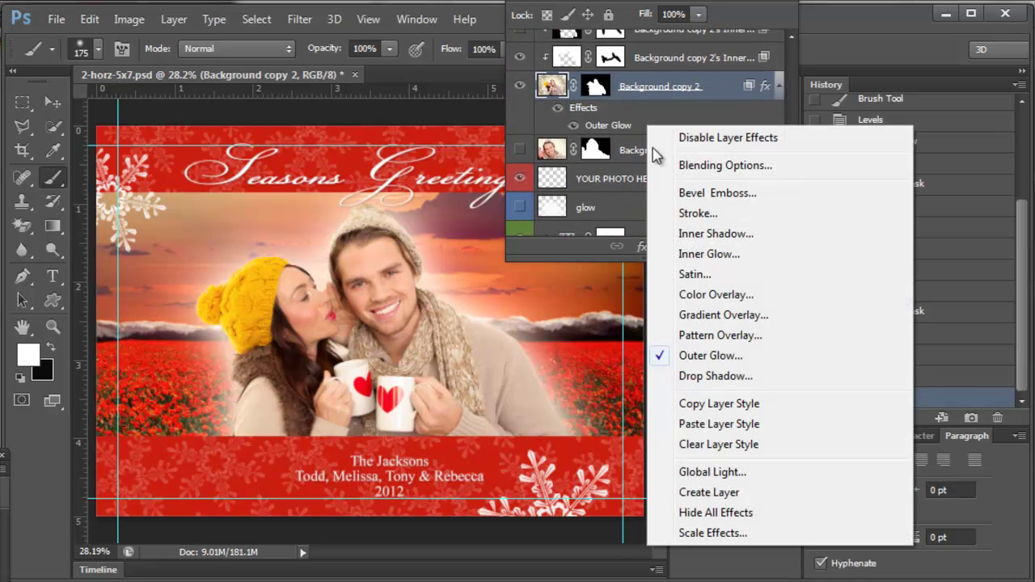
left_click(704, 492)
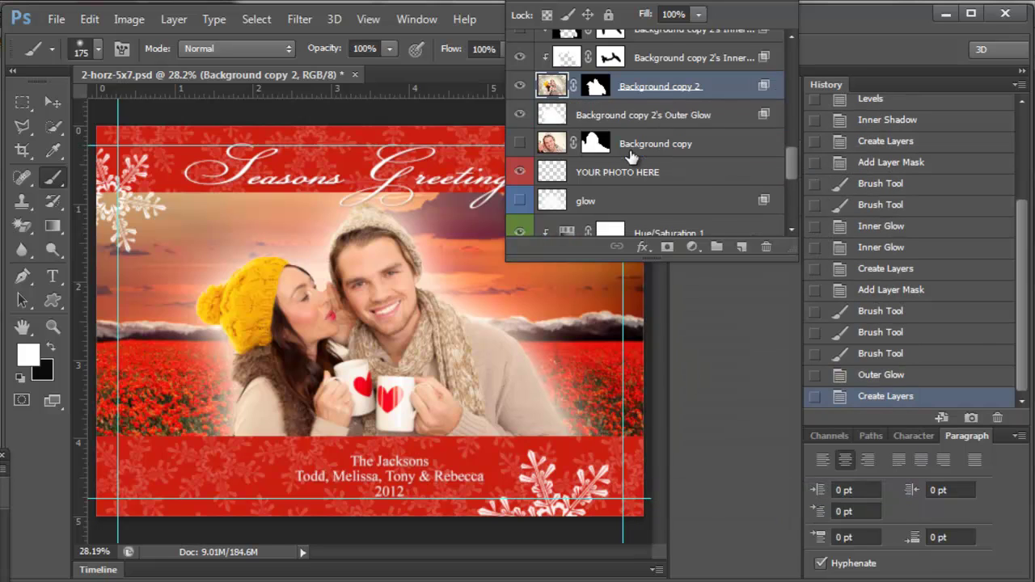
scroll(634, 157, "up", 1)
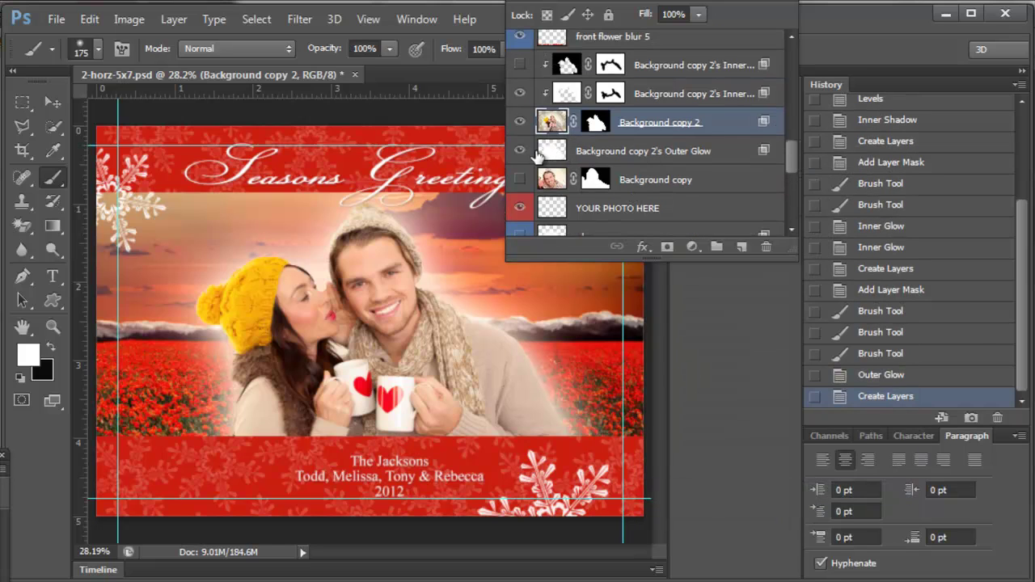
- Select the new Background copy 2's Outer Glow layer, preview it alone, then restore the others
left_click(579, 157)
left_click(520, 152, "alt")
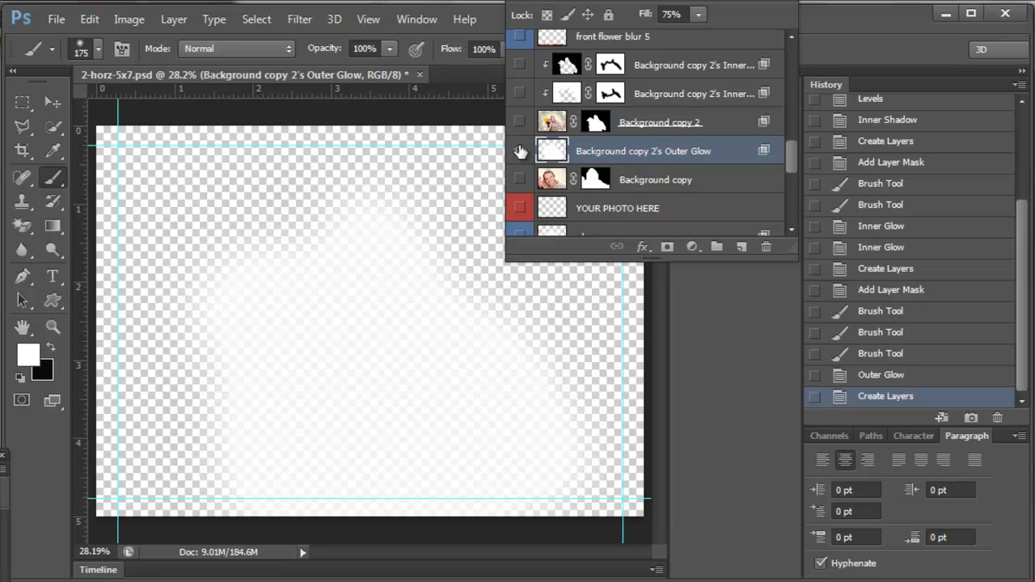
left_click(521, 151, "alt")
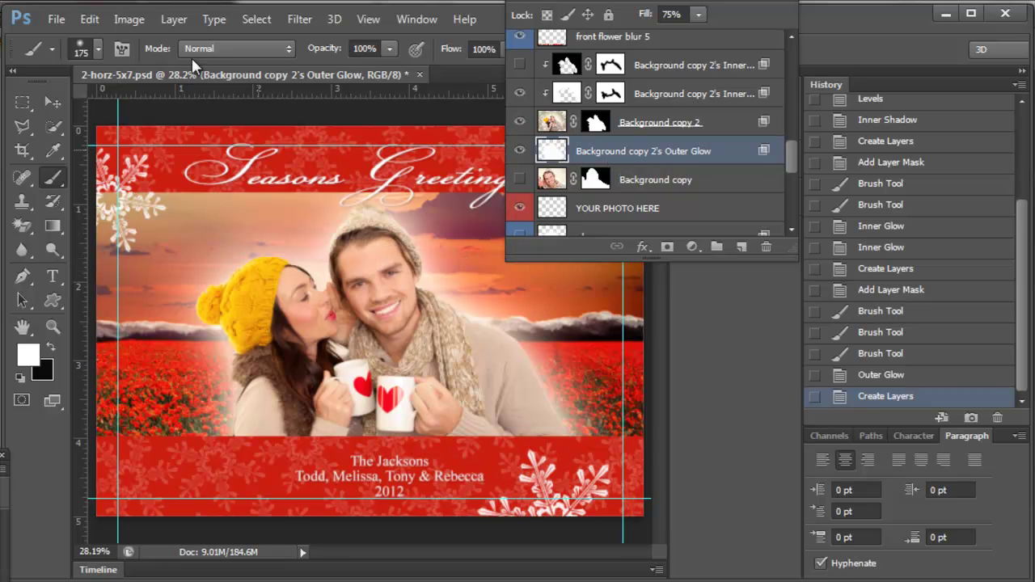
- Blur the Outer Glow layer with a Gaussian Blur radius of 171.8 pixels
left_click(299, 19)
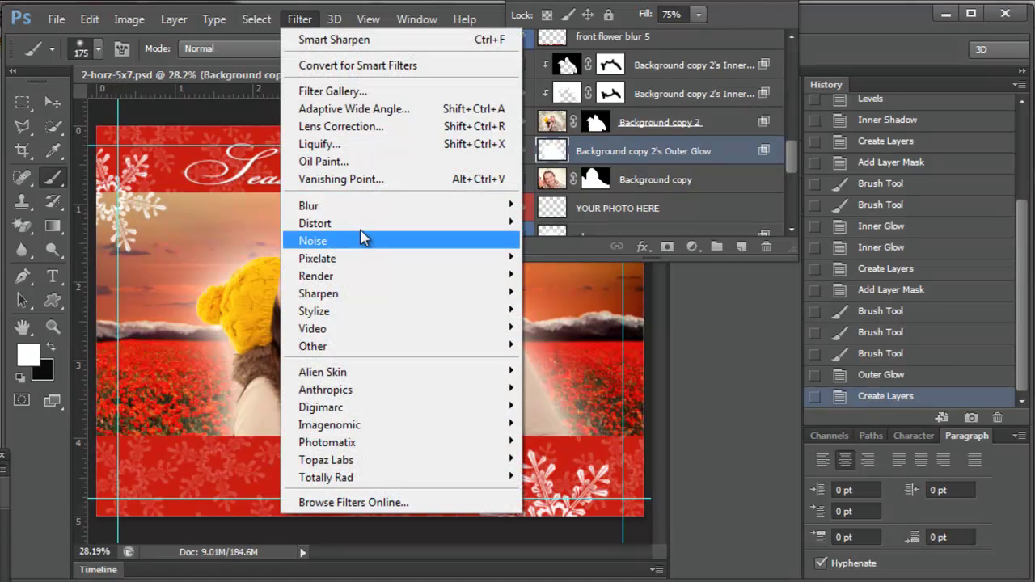
mouse_move(350, 206)
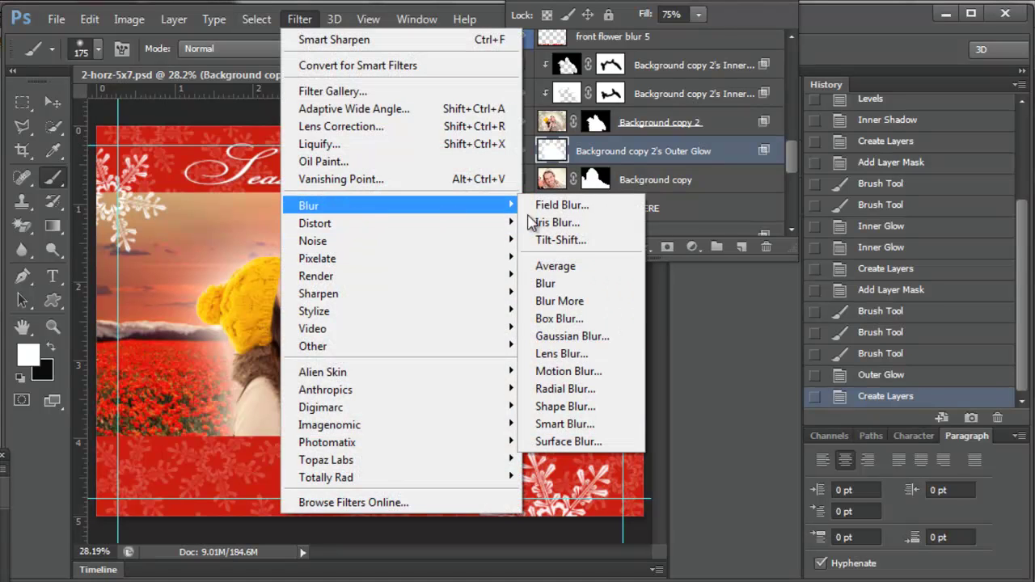
left_click(576, 338)
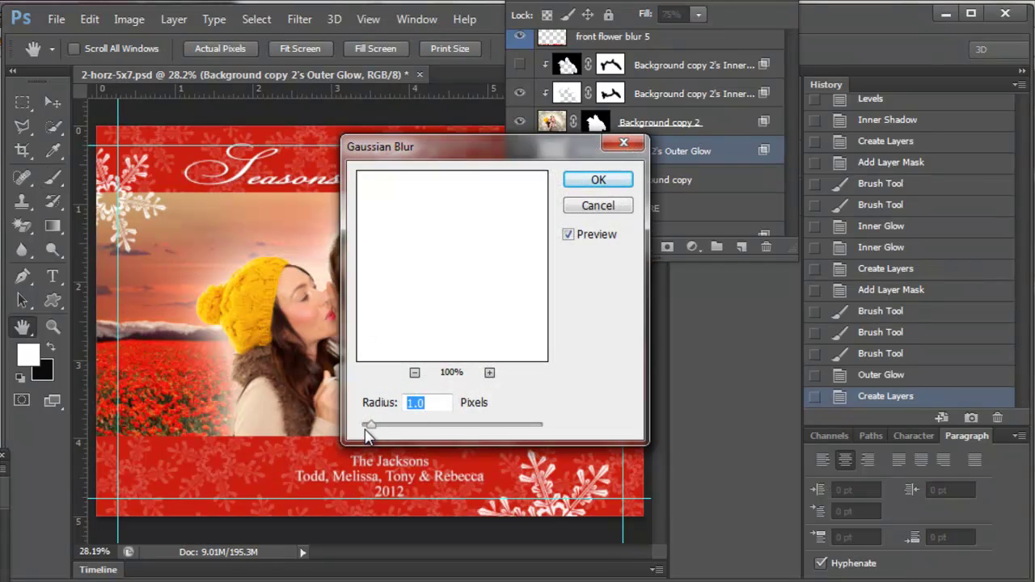
left_click_drag(366, 431, 422, 425)
left_click_drag(511, 161, 670, 93)
left_click_drag(534, 364, 687, 370)
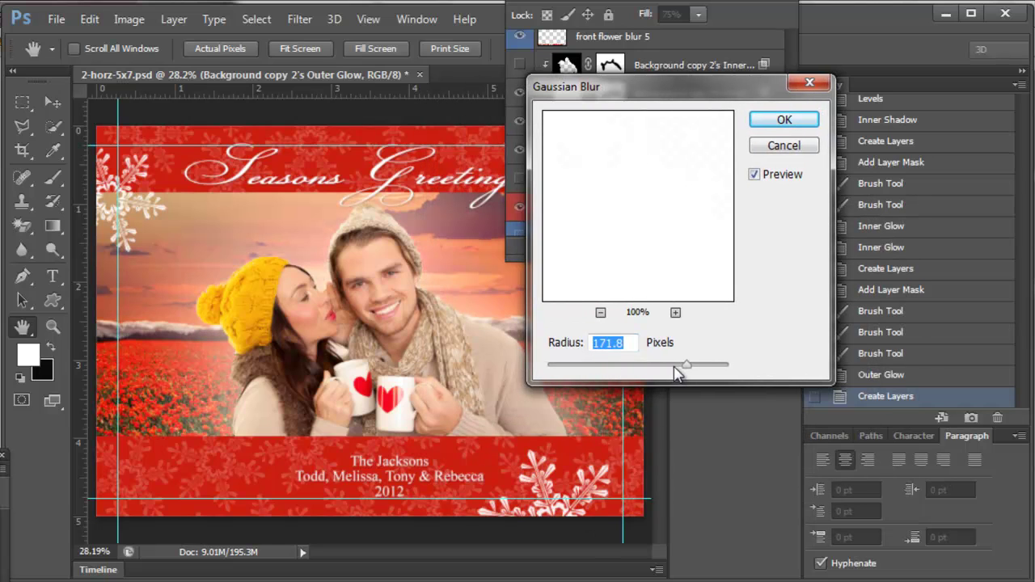
left_click(796, 123)
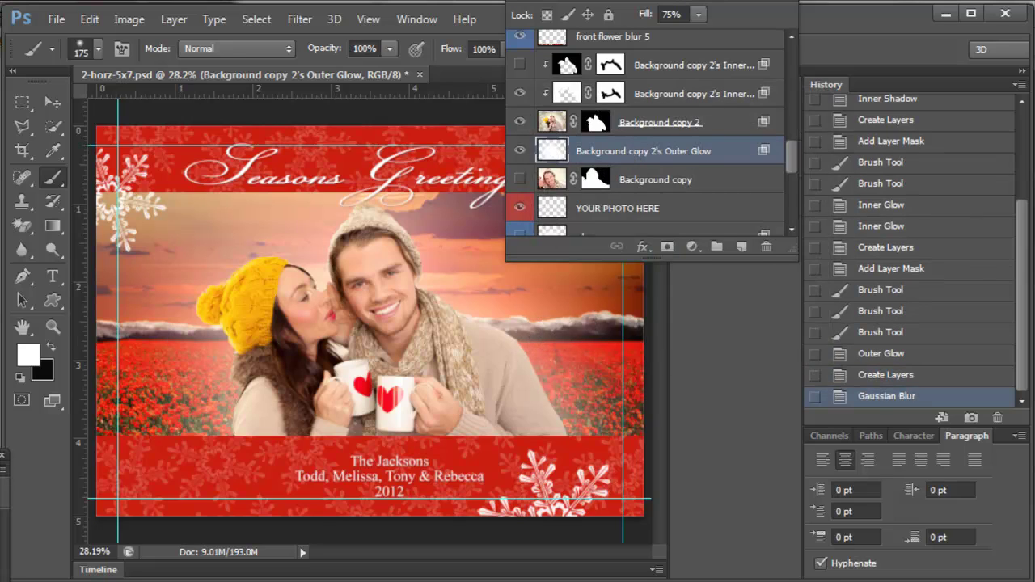
- Commit the Outer Glow layer's lowered opacity, then hide the layer to compare
left_click(605, 6)
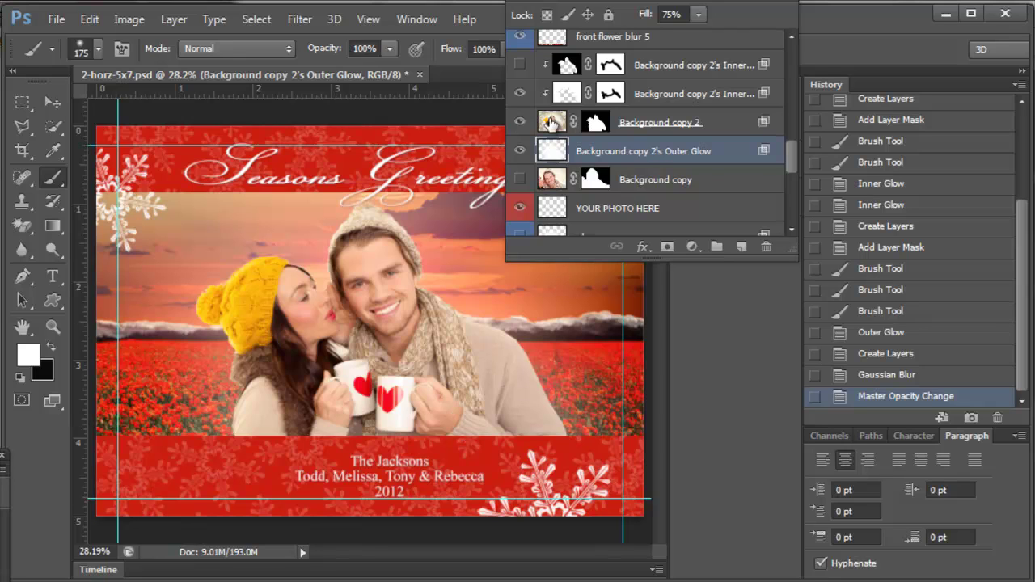
left_click(520, 151)
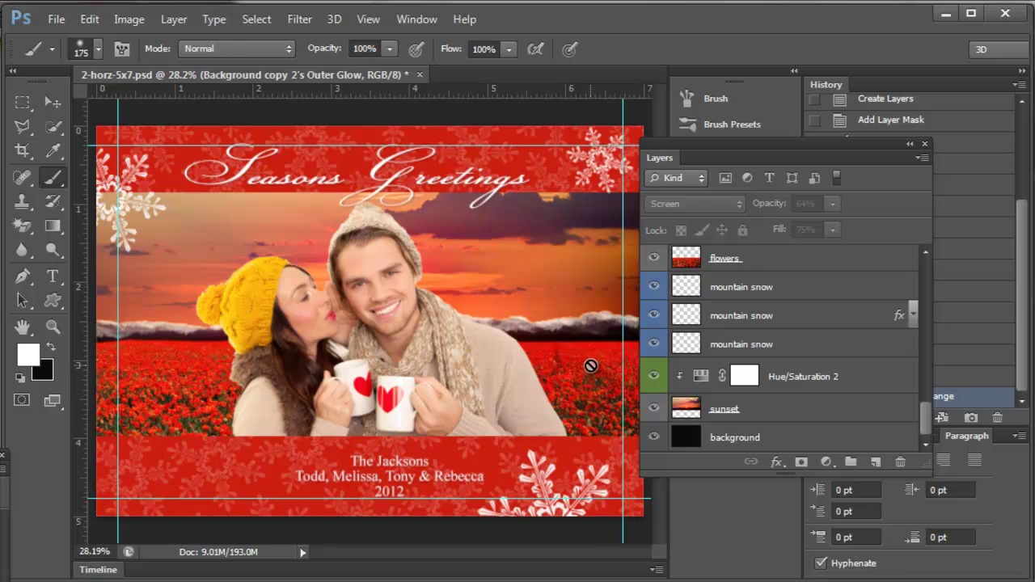